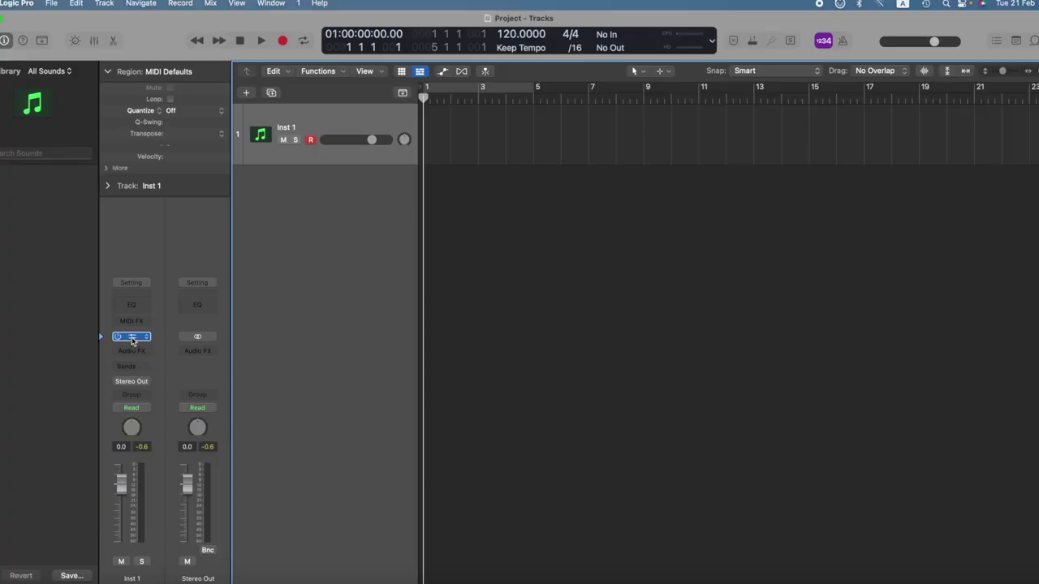
- Open the Kontakt instrument on the Inst 1 channel strip and list the Albion ONE library's instruments
click(132, 337)
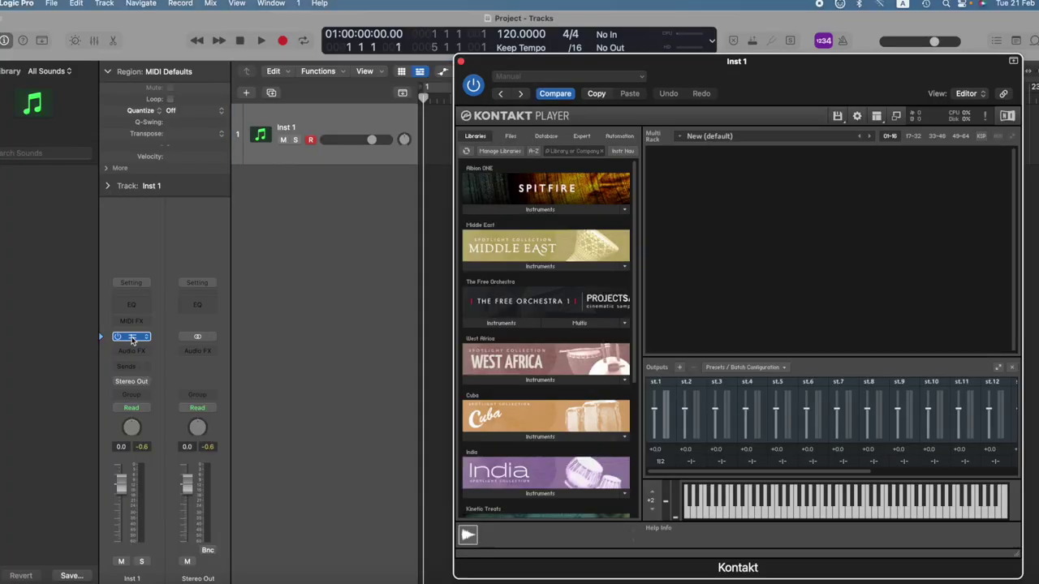
drag(787, 67, 665, 41)
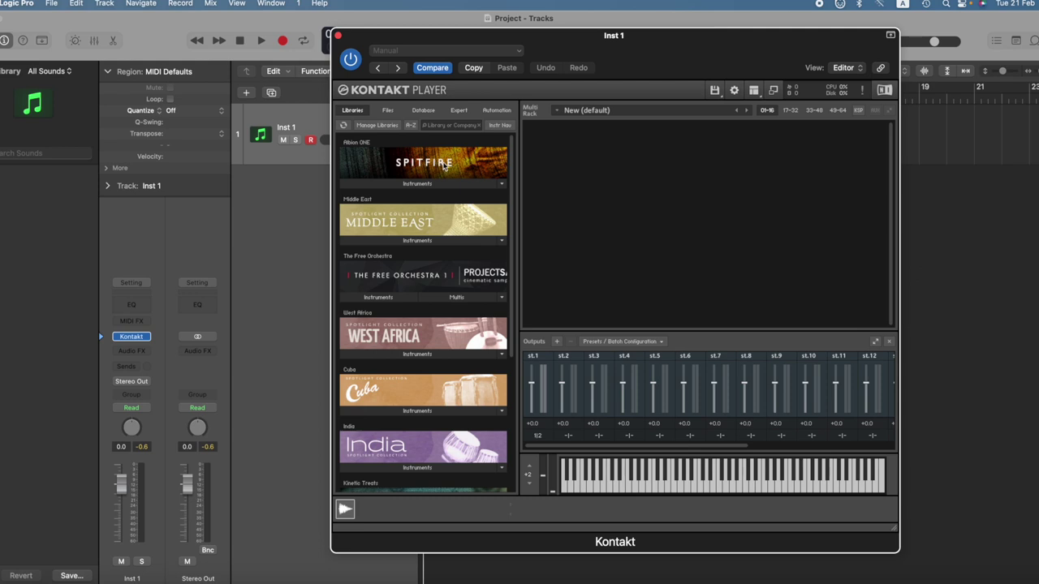
click(428, 185)
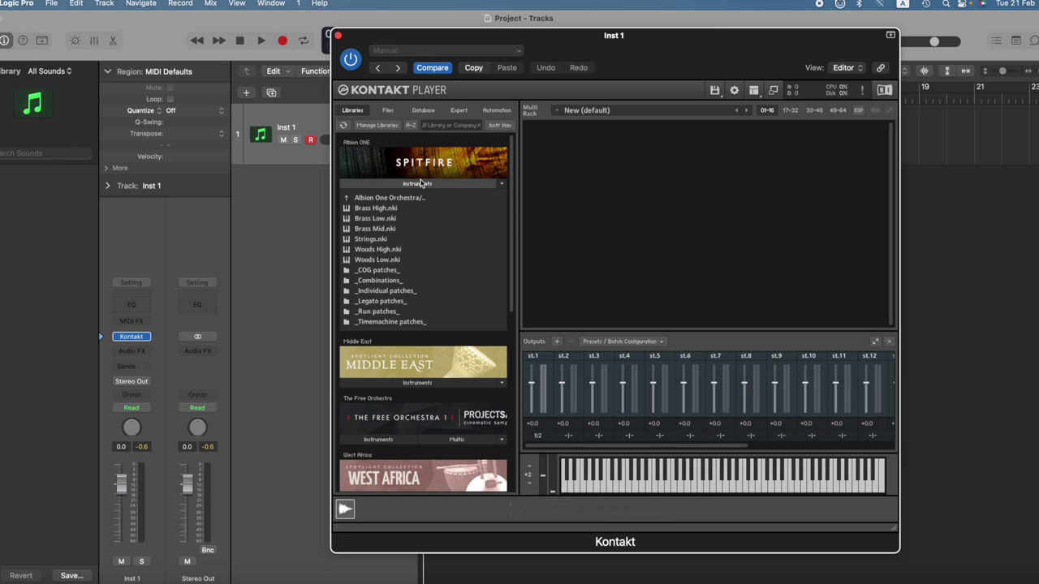
scroll(422, 272, down, 10)
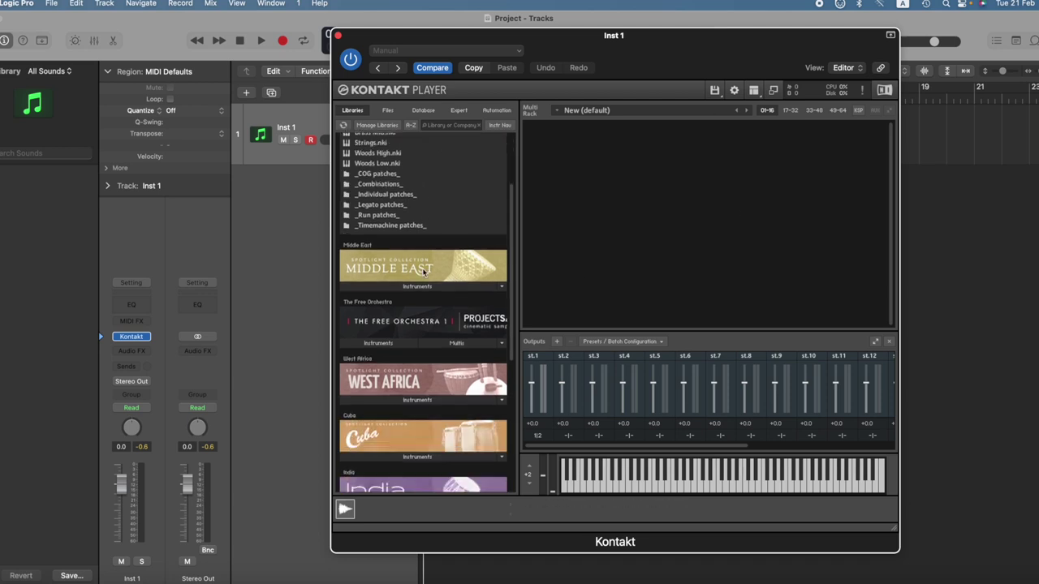
scroll(380, 304, up, 10)
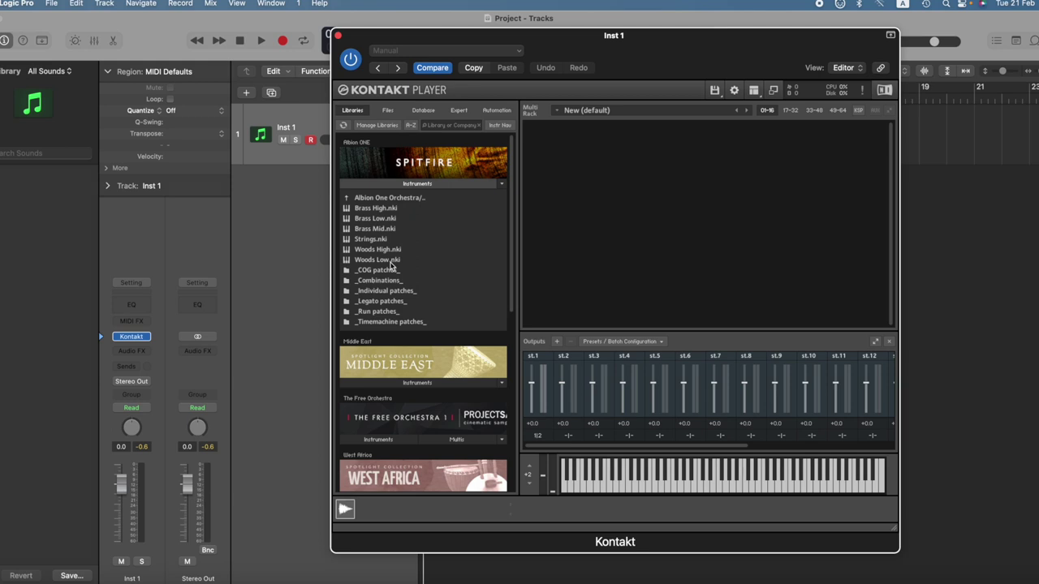
- Load Strings.nki from Albion ONE into the empty rack and sound a test note with the Spiccato articulation
click(373, 244)
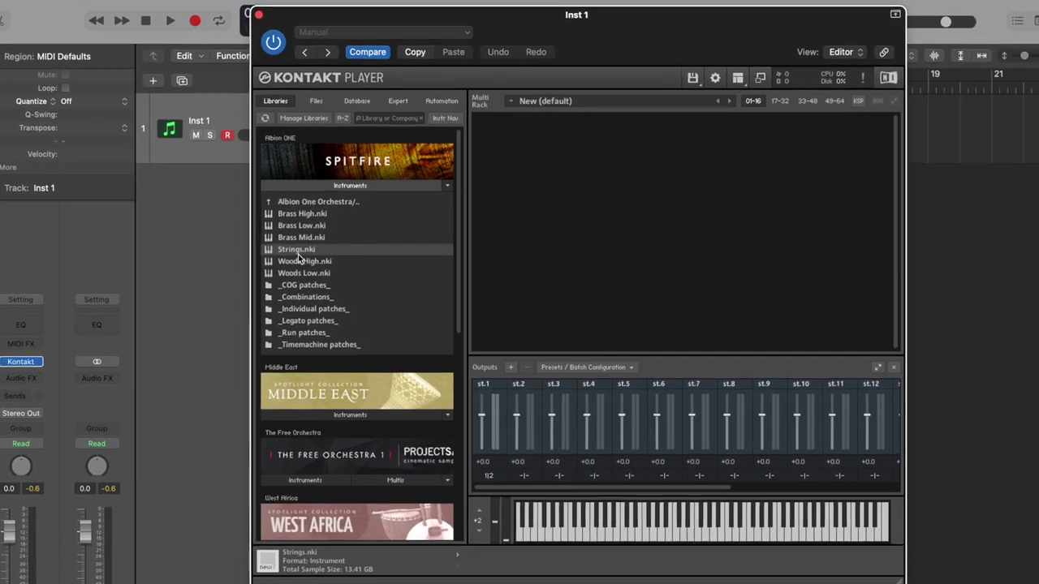
drag(371, 243, 534, 226)
drag(468, 237, 656, 198)
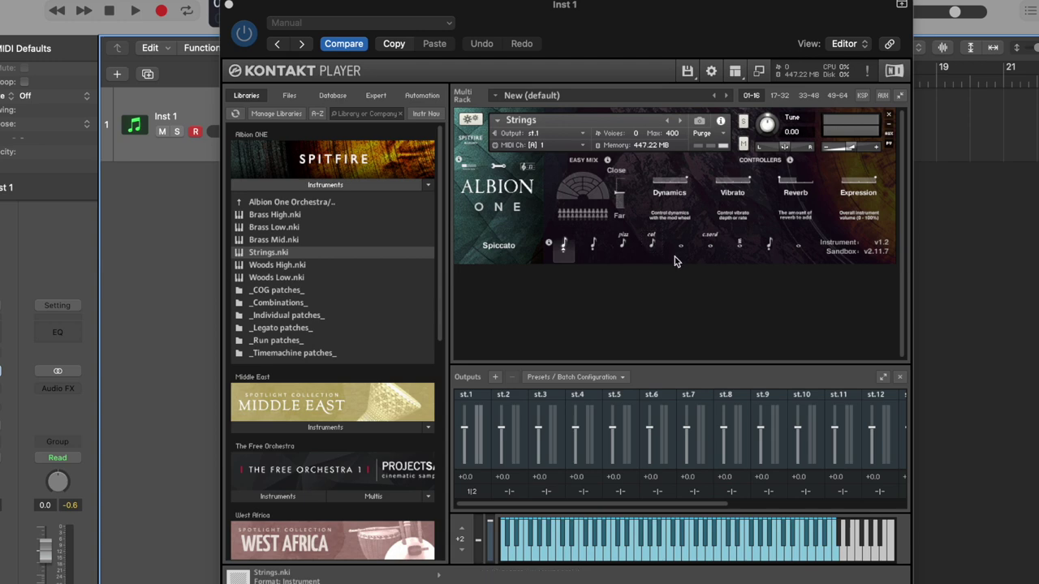
click(651, 550)
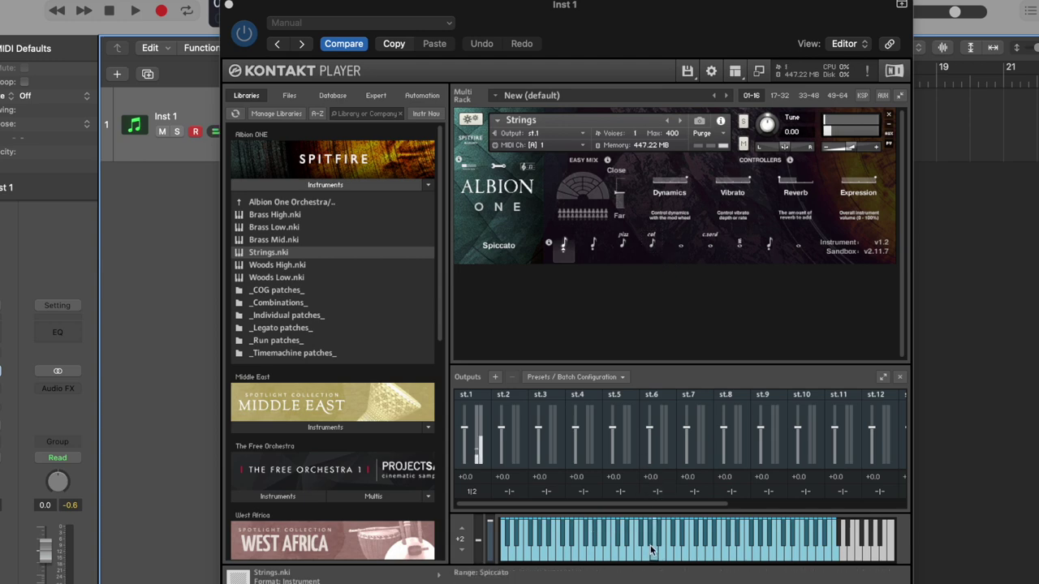
click(651, 550)
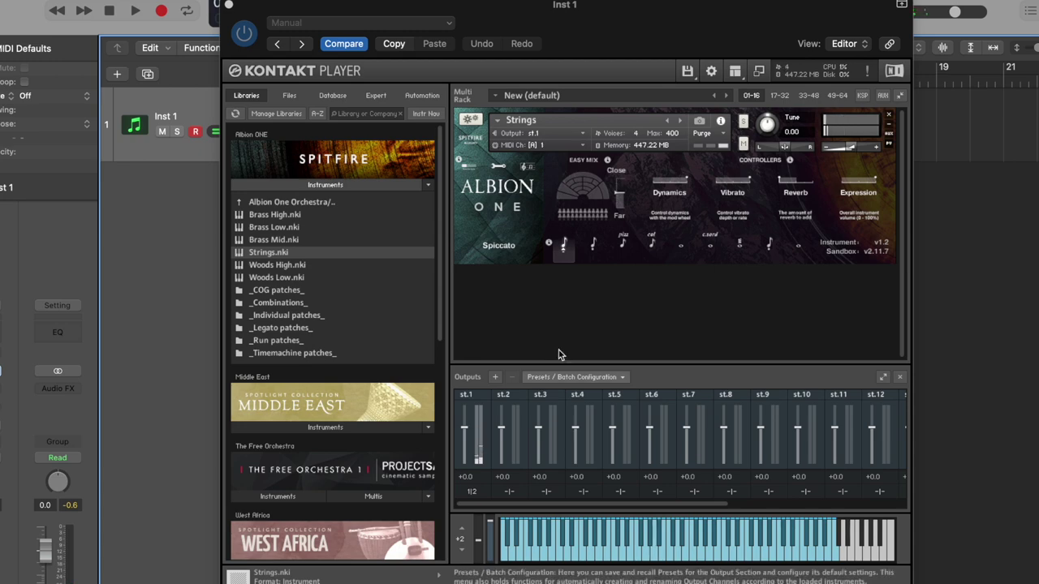
- Cycle the Strings patch through the Spic/Stac, Spiccato, Pizzicato and Col Legno articulations, ending on Long
click(596, 246)
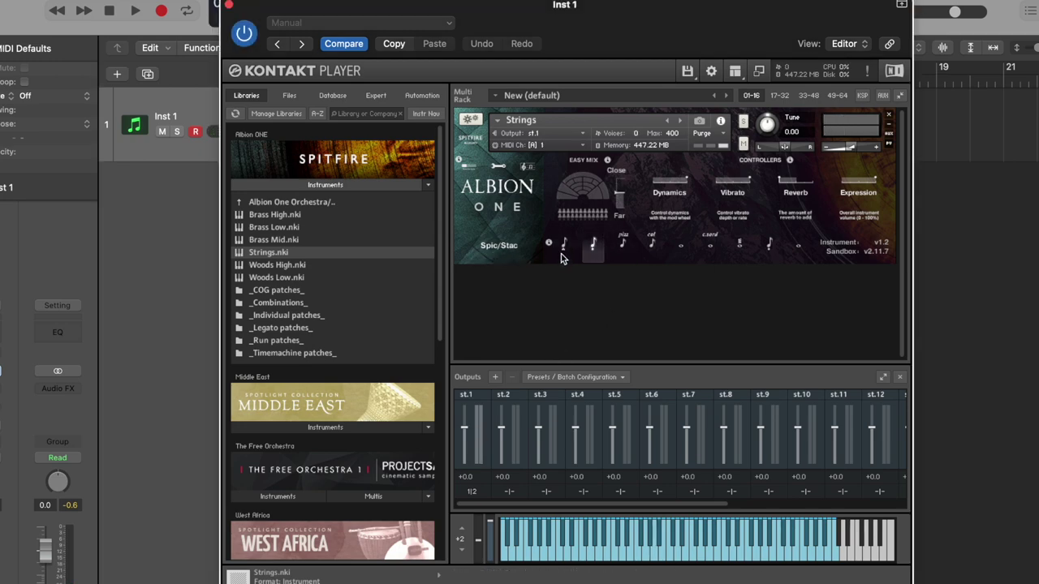
click(564, 254)
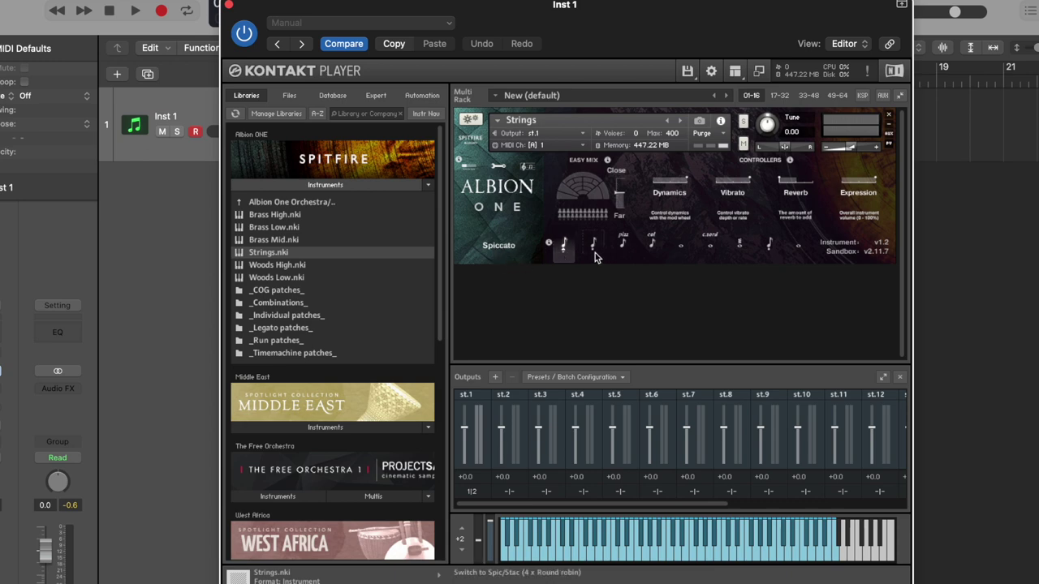
click(624, 246)
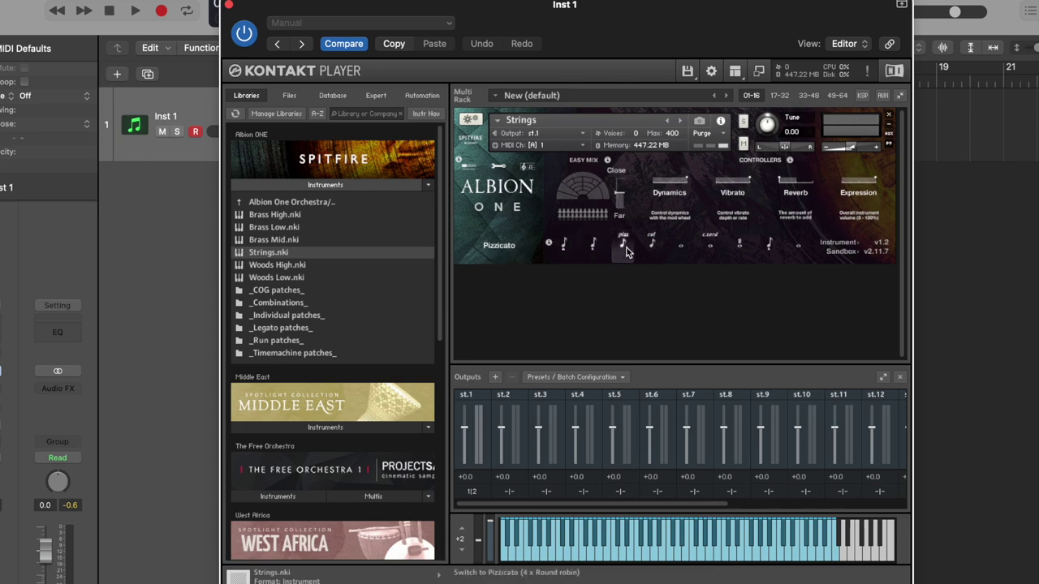
click(648, 247)
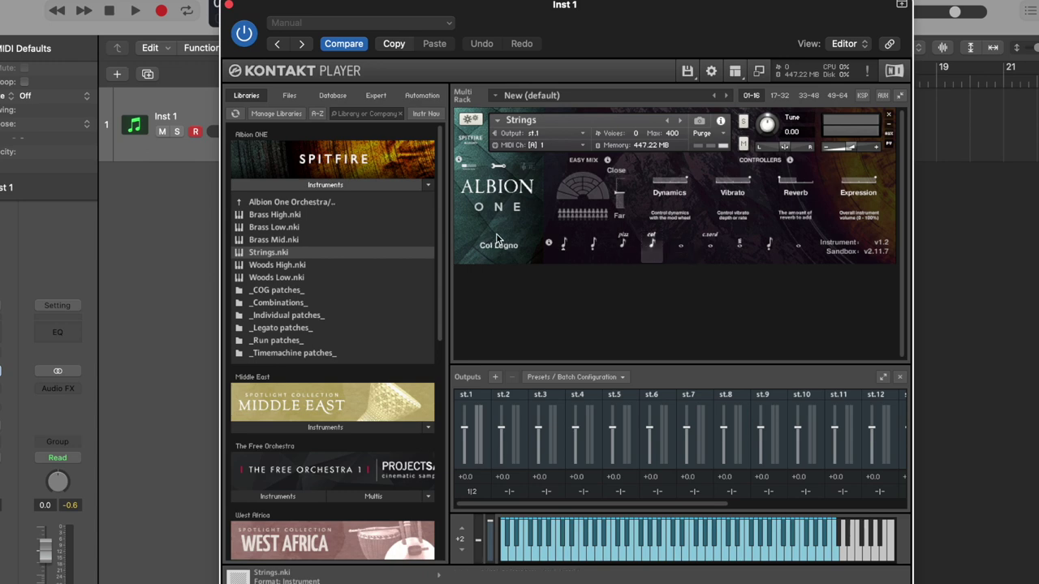
click(690, 251)
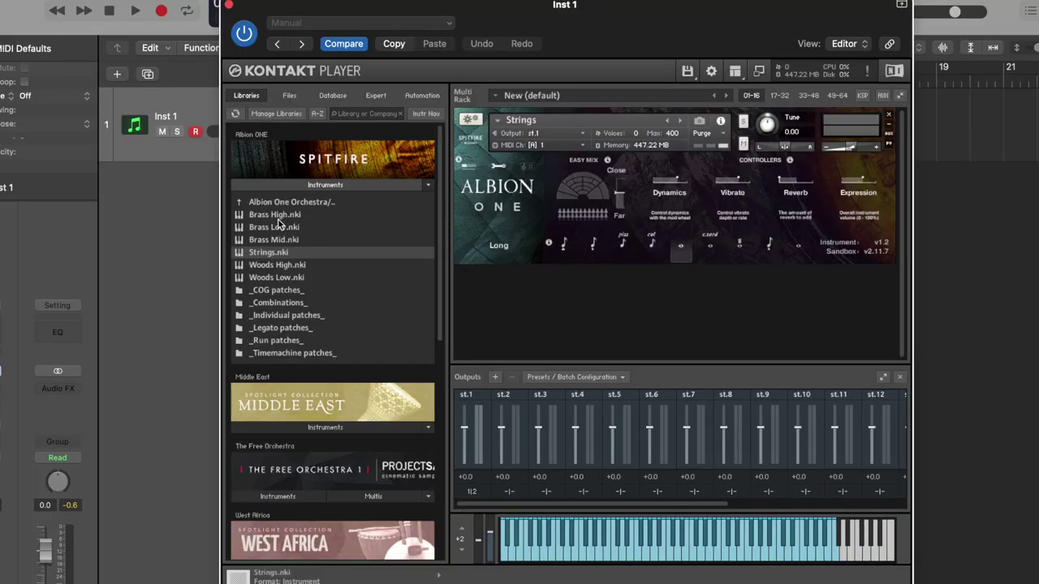
- Load Brass High.nki into the rack and try its Short articulation before switching it to Long
click(278, 216)
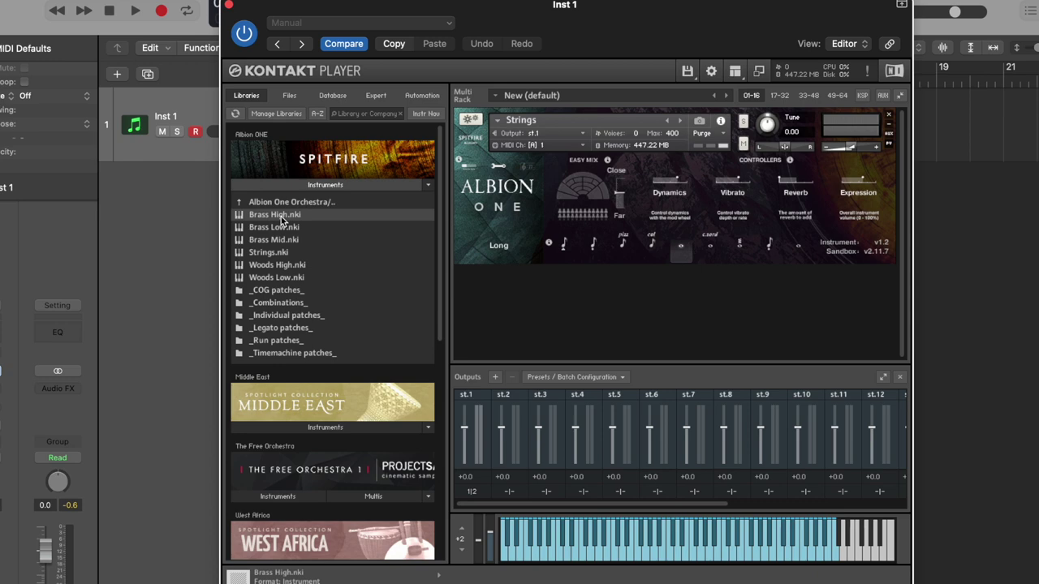
double_click(281, 216)
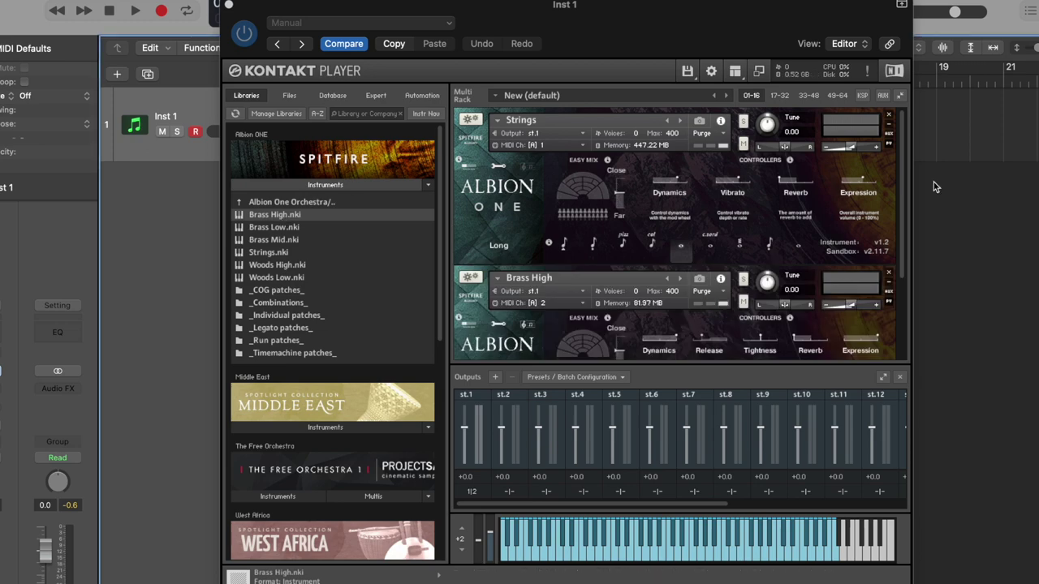
click(563, 253)
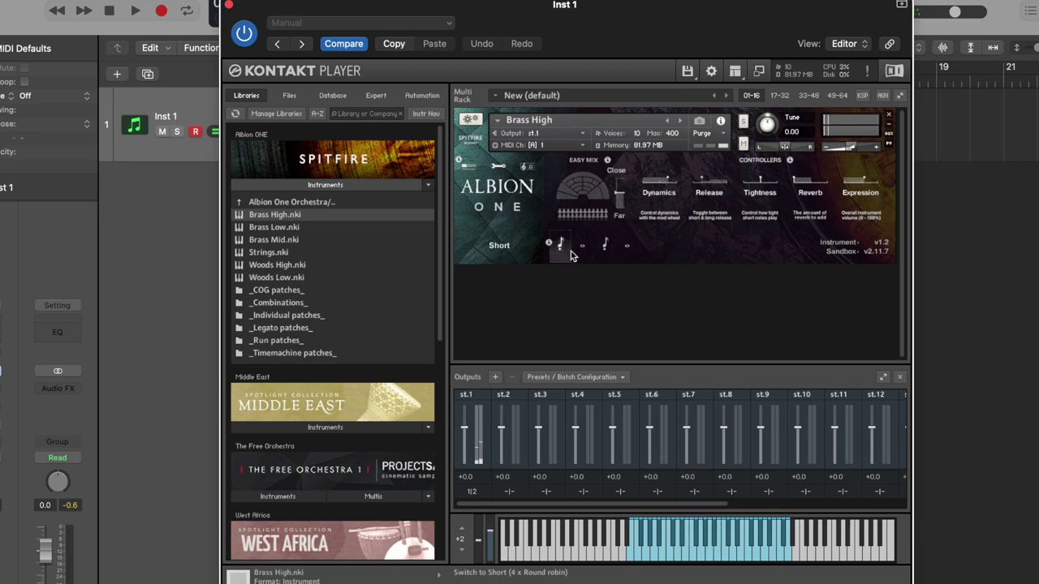
click(584, 251)
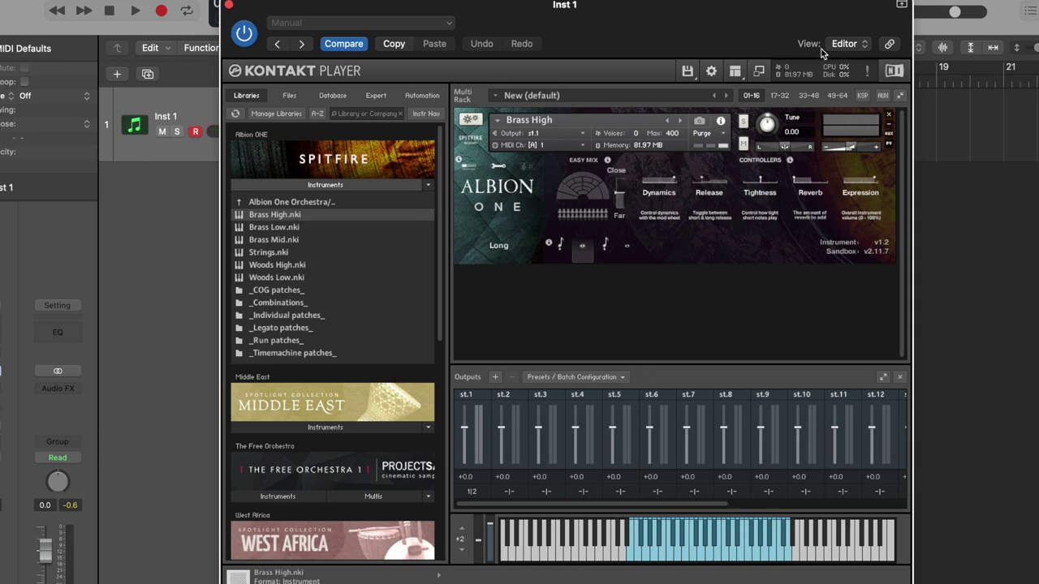
- Replace the Brass High instrument with Woods Low.nki without saving changes to the removed instrument
click(888, 117)
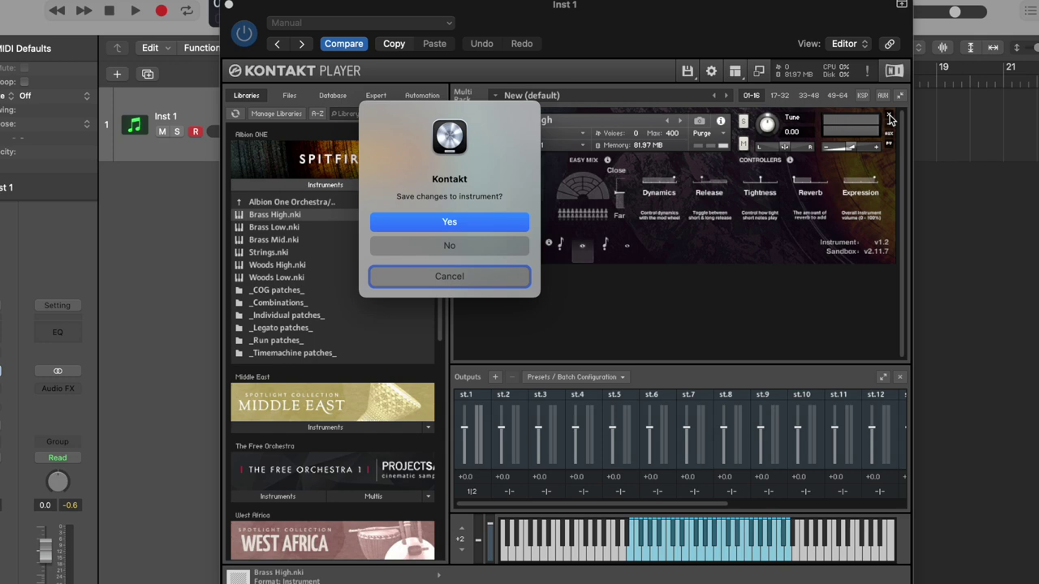
click(425, 246)
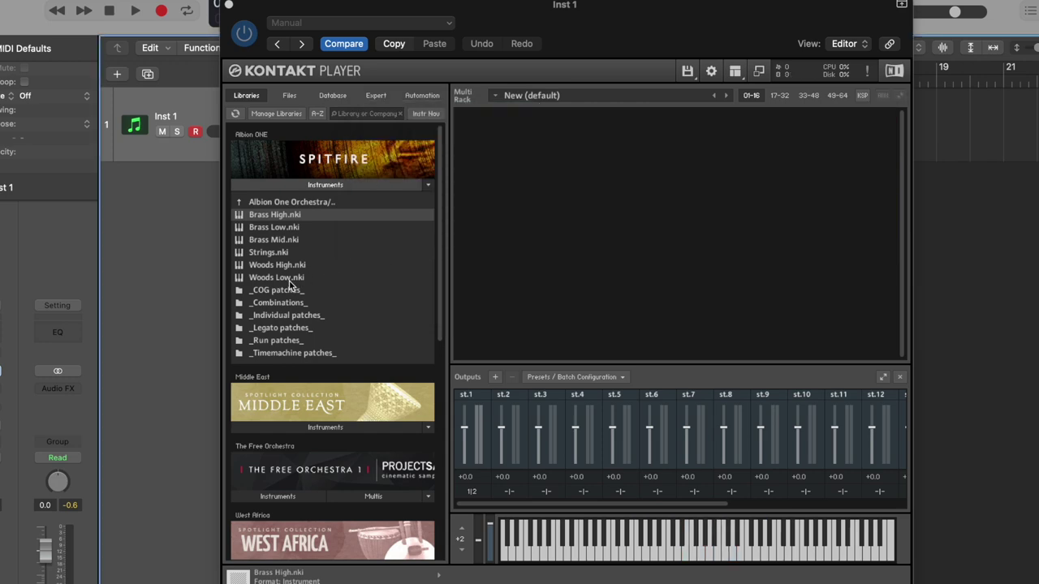
drag(276, 277, 580, 254)
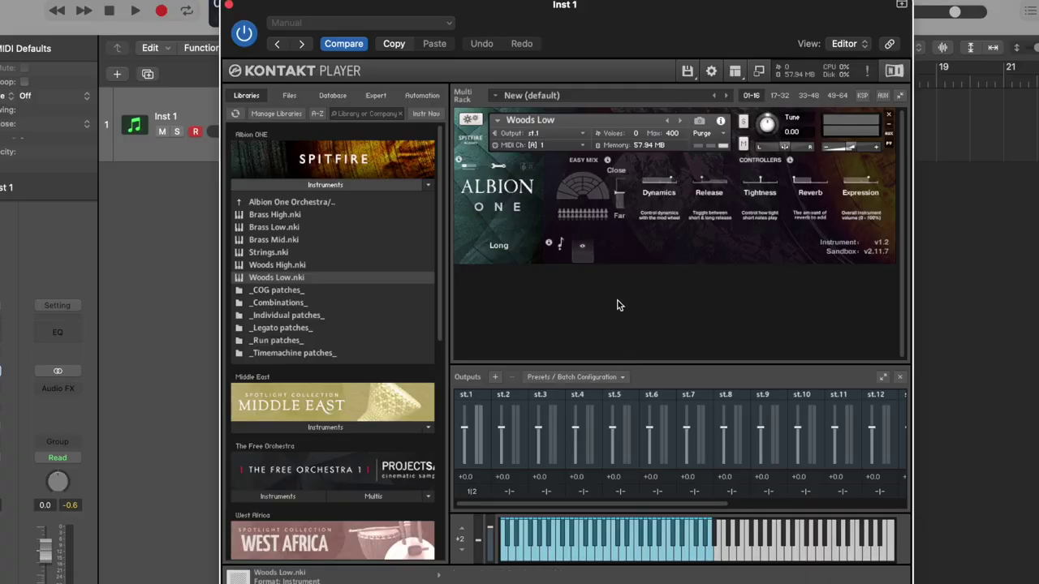
- Replace the Woods Low instrument with Strings.nki, discarding changes to the removed instrument
click(889, 116)
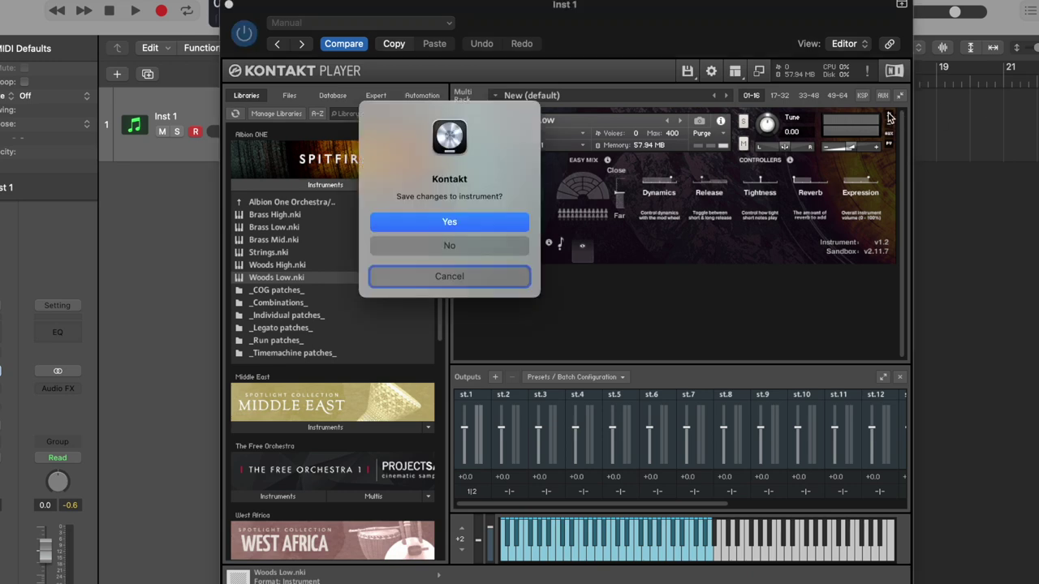
click(410, 245)
click(260, 256)
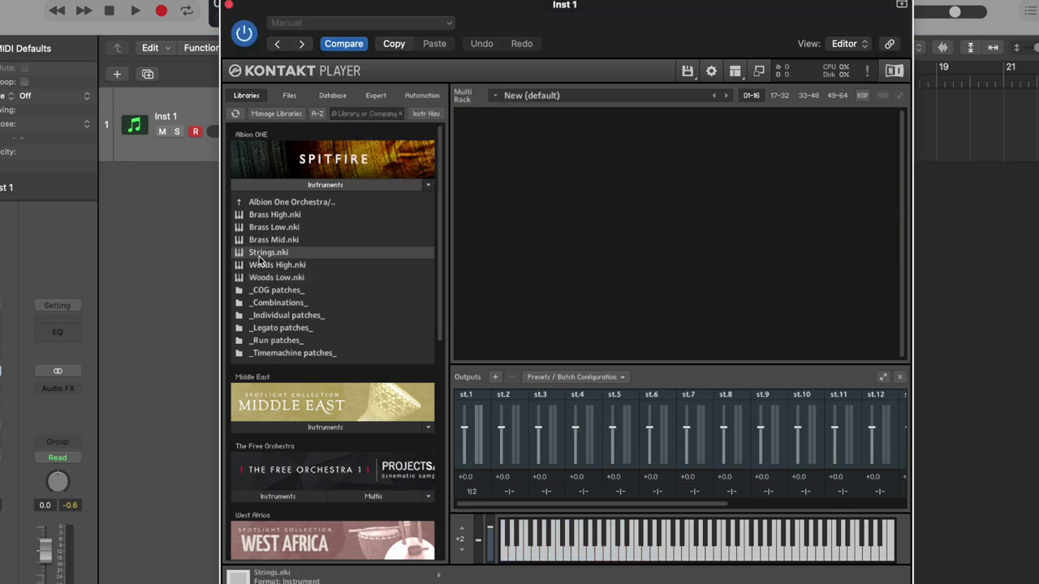
drag(260, 258, 677, 204)
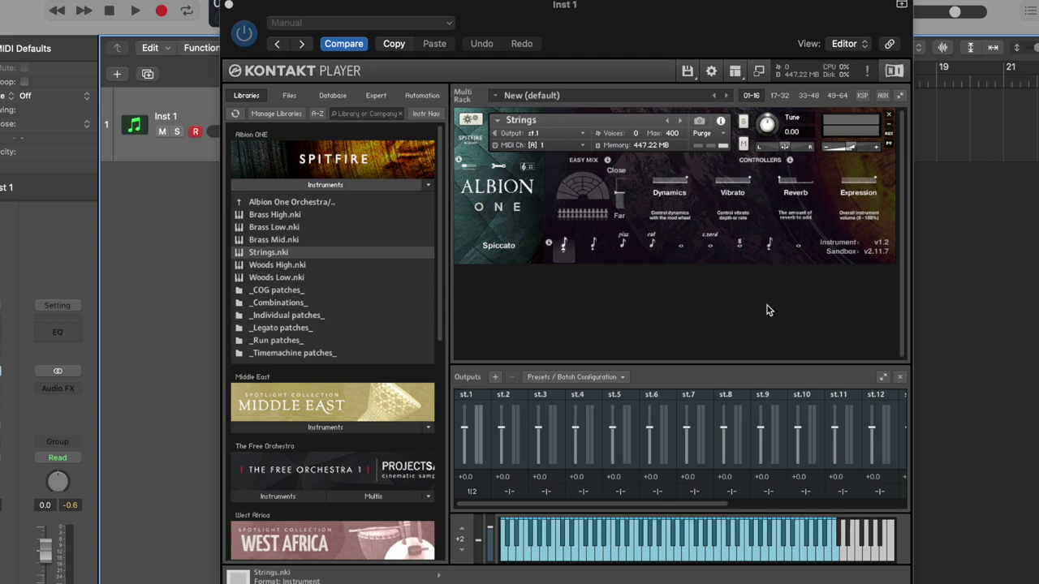
- Switch Strings to Spic/Stac and set up an Ostinatum note pattern in Ascending mode with Chord mode enabled
click(591, 246)
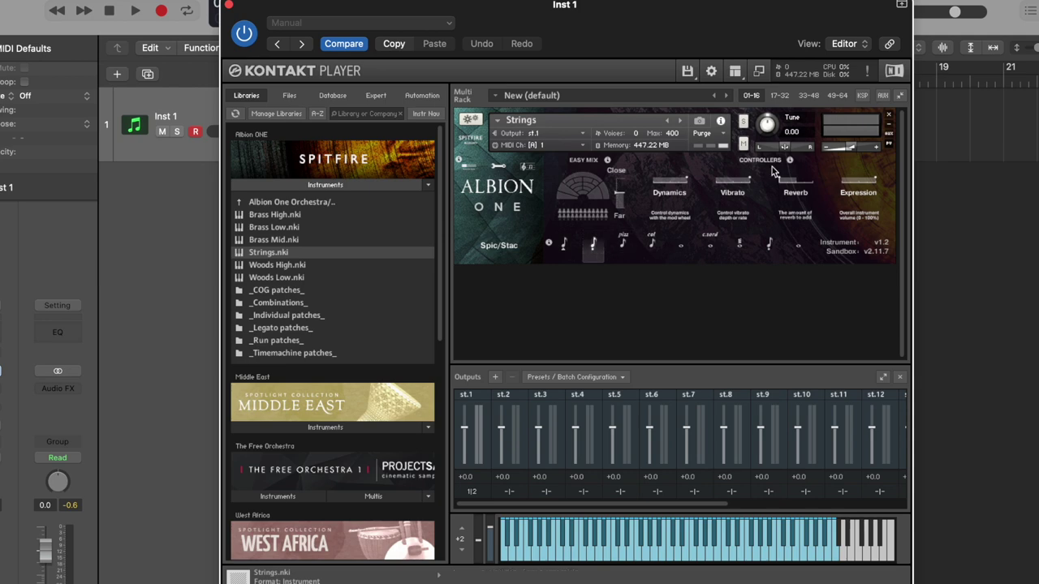
click(527, 167)
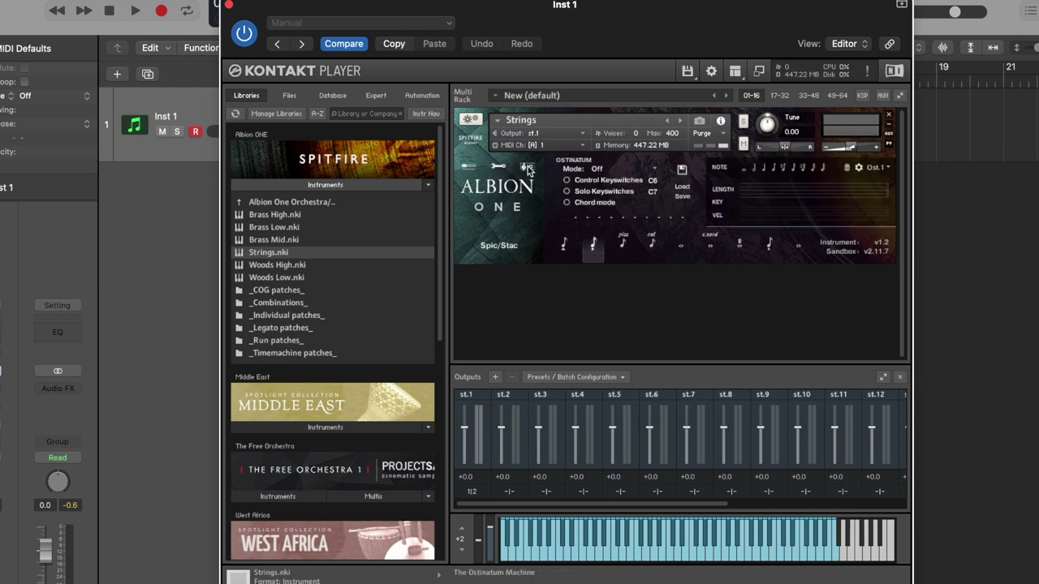
click(766, 168)
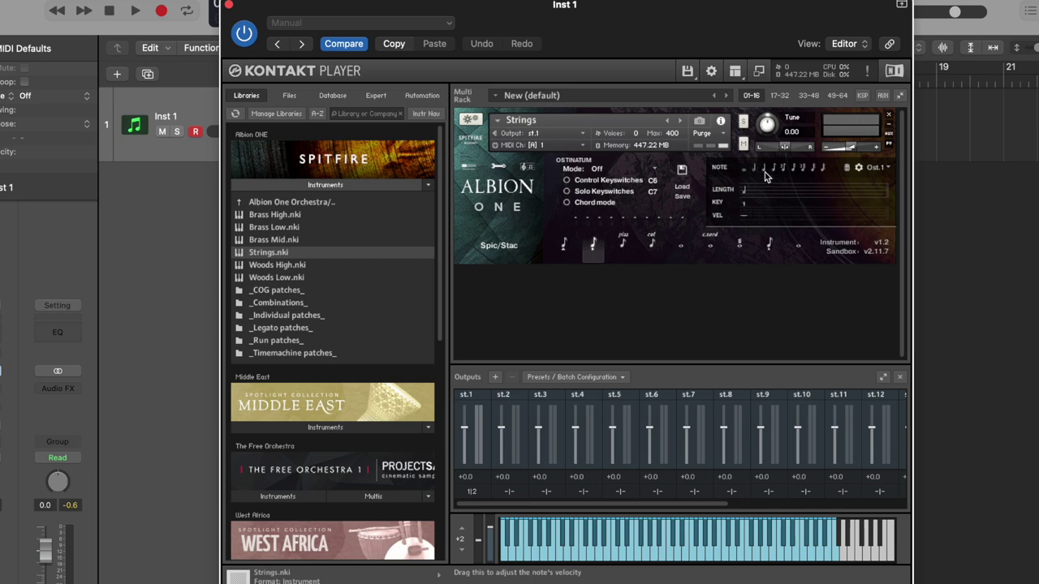
click(773, 170)
click(600, 169)
click(625, 204)
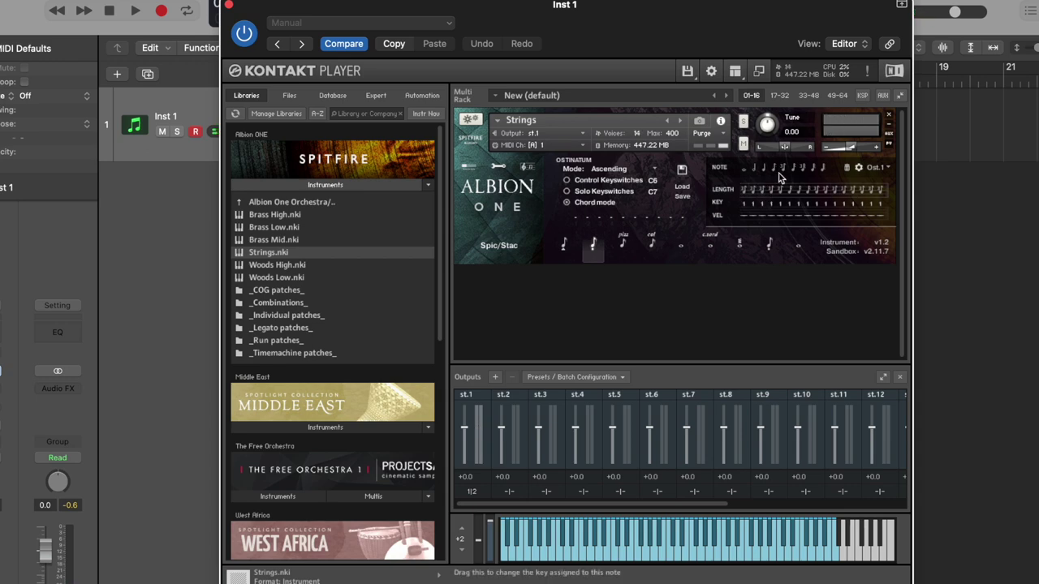
- Try different note lengths in the Ostinatum pattern and clear all of its notes
drag(829, 175, 772, 168)
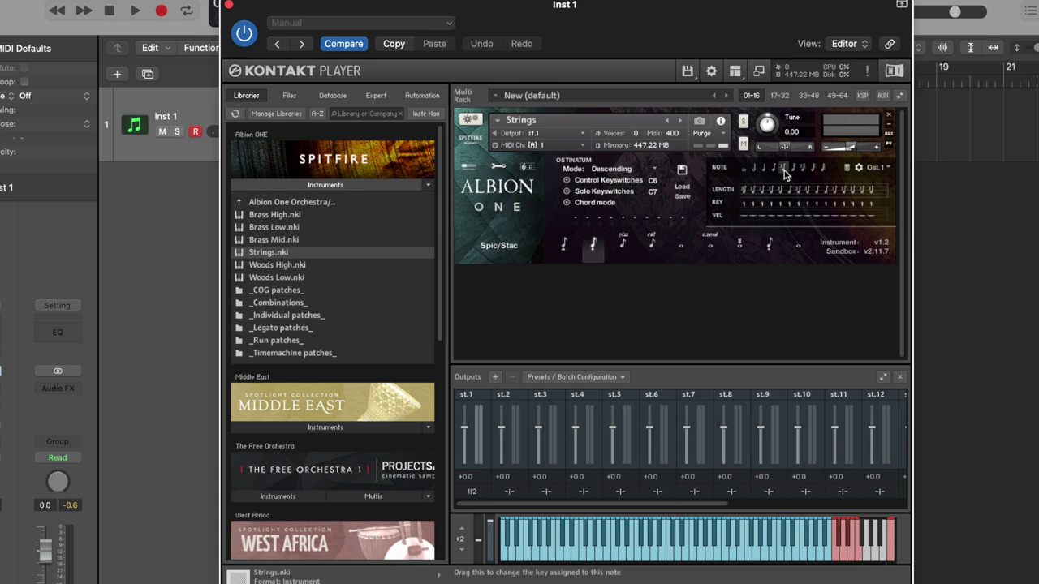
click(846, 169)
click(794, 168)
click(847, 170)
click(846, 170)
click(846, 171)
click(846, 170)
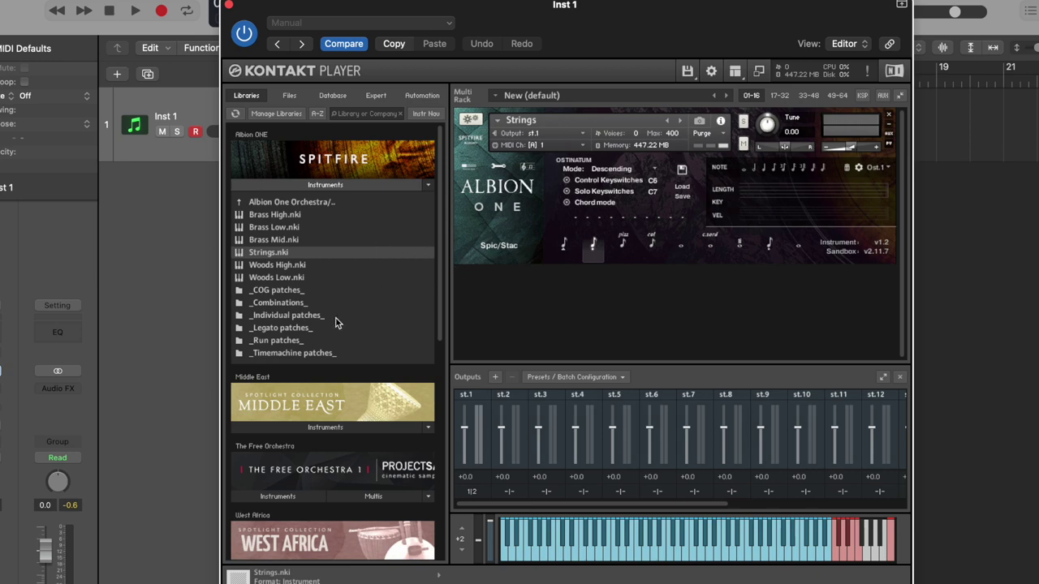
- Open the _Run patches_ folder in the Albion ONE instrument list
scroll(337, 323, down, 2)
scroll(338, 323, up, 2)
click(297, 344)
double_click(298, 344)
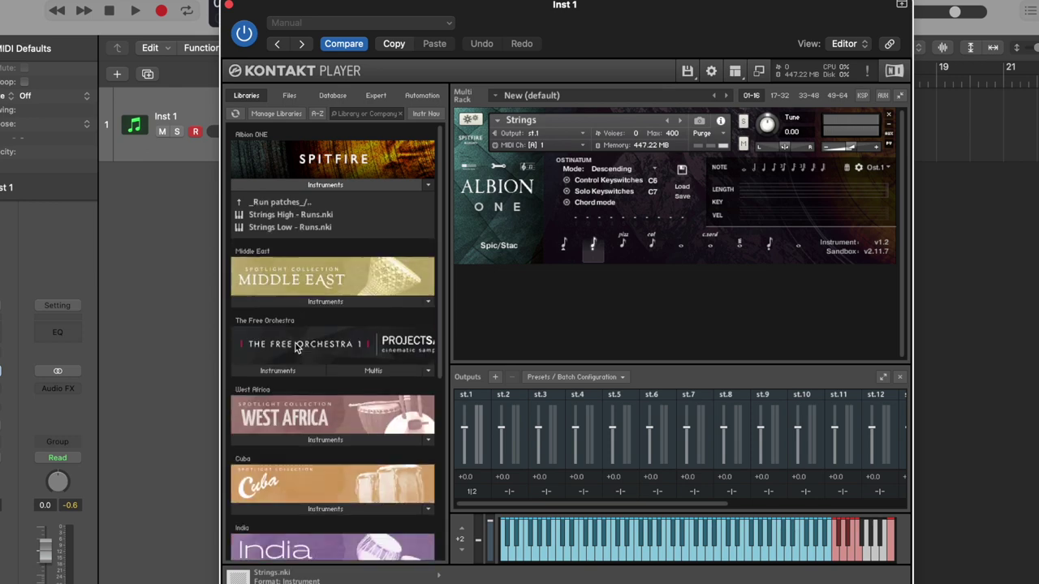
- Replace Strings with Strings High - Runs.nki without saving changes, and select the Chrm. Asc. 2 oct. articulation
click(888, 116)
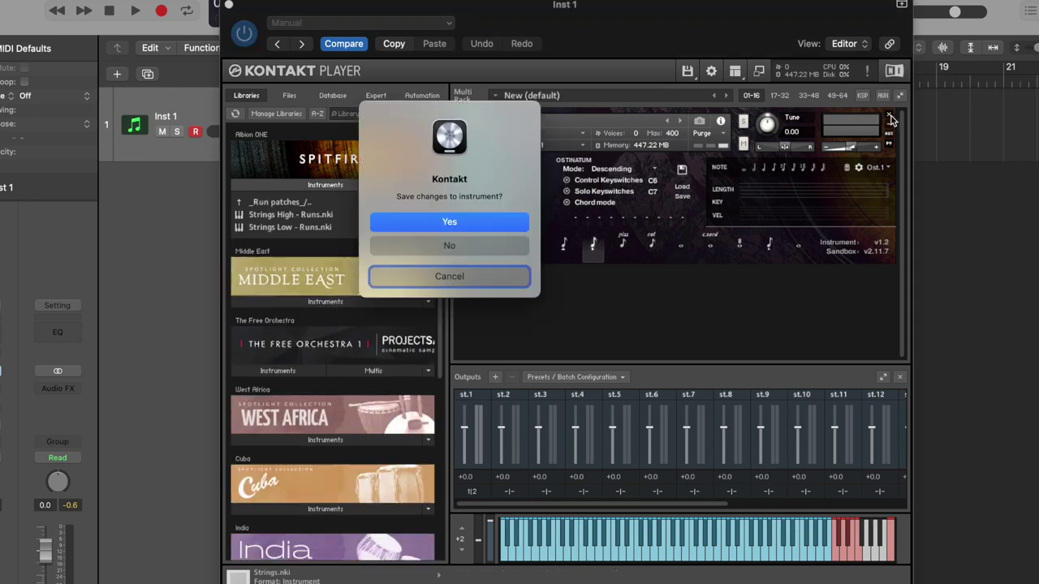
click(447, 245)
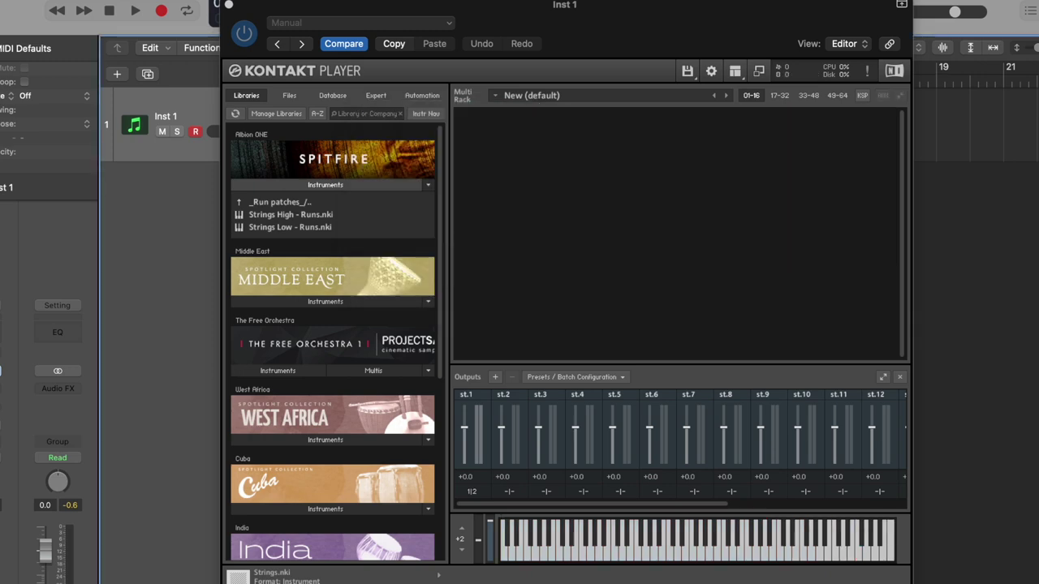
click(299, 214)
drag(299, 214, 700, 202)
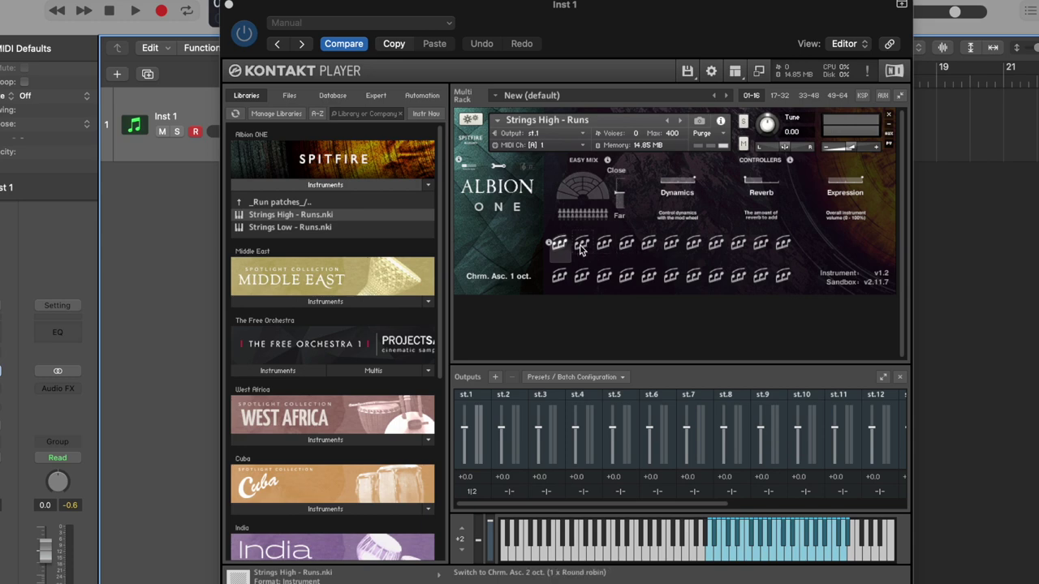
click(581, 245)
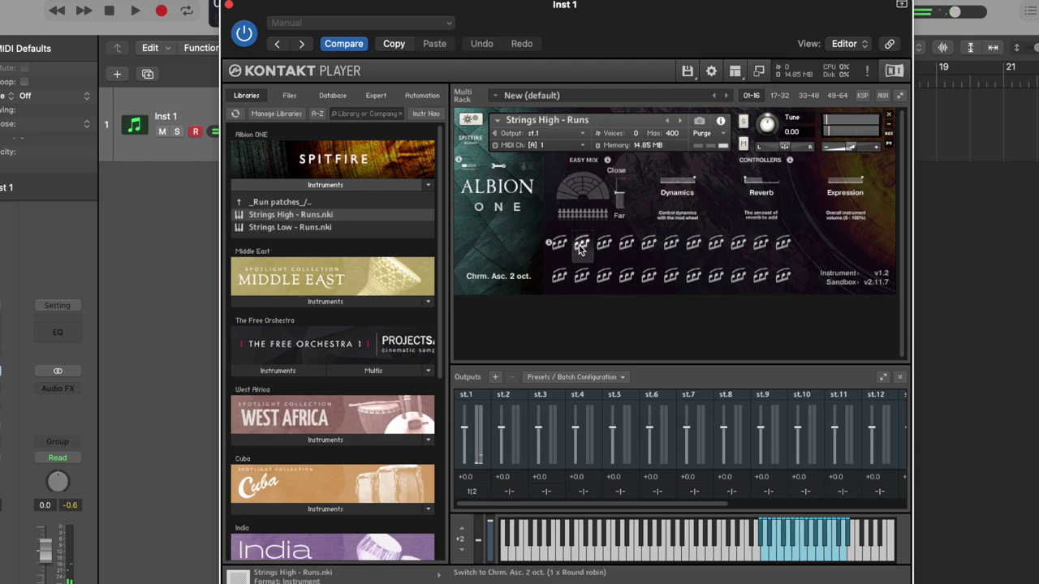
- Audition the Strings High chromatic runs Chrm. Asc. 1 oct., Asc. flurry 2, Desc. 1 oct., Desc. 2 oct. and Desc. 3 oct. fl
click(556, 243)
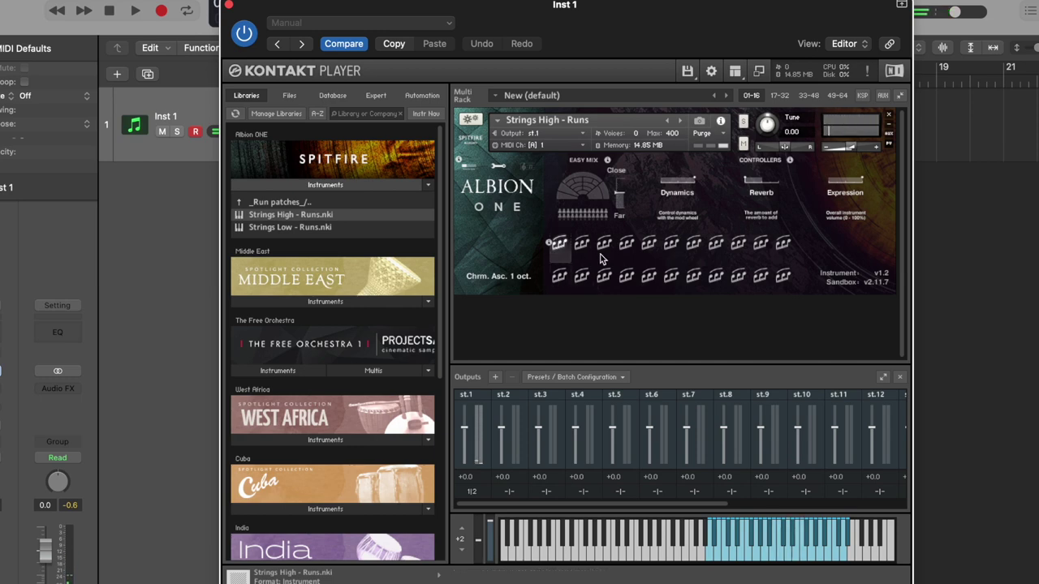
click(625, 244)
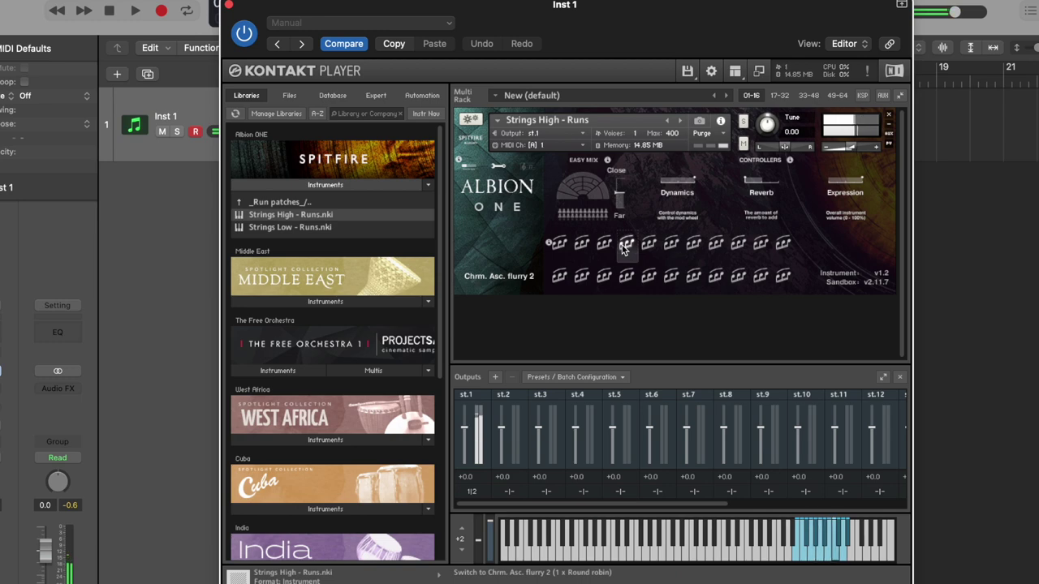
click(670, 244)
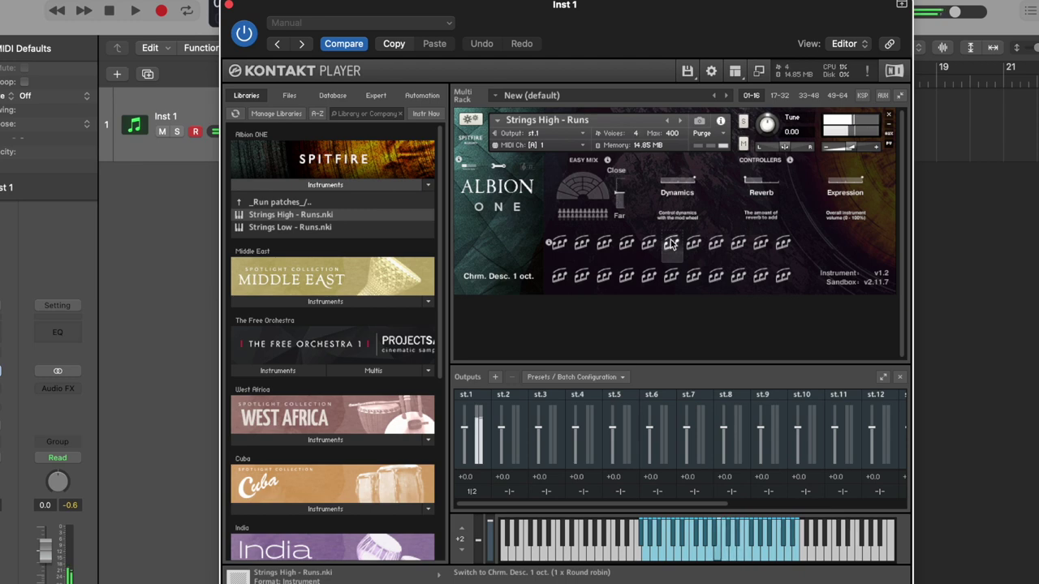
click(691, 245)
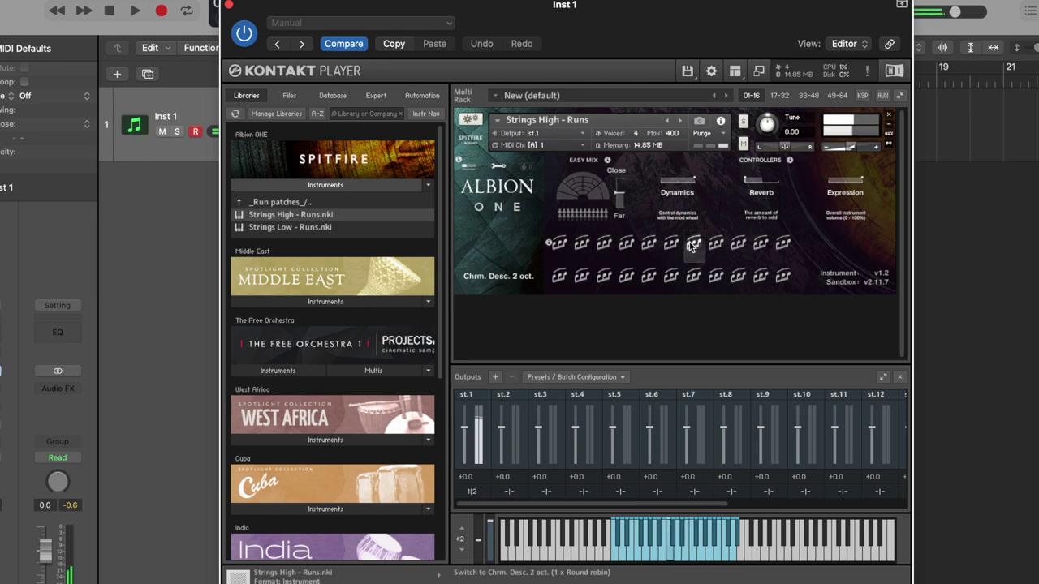
click(716, 245)
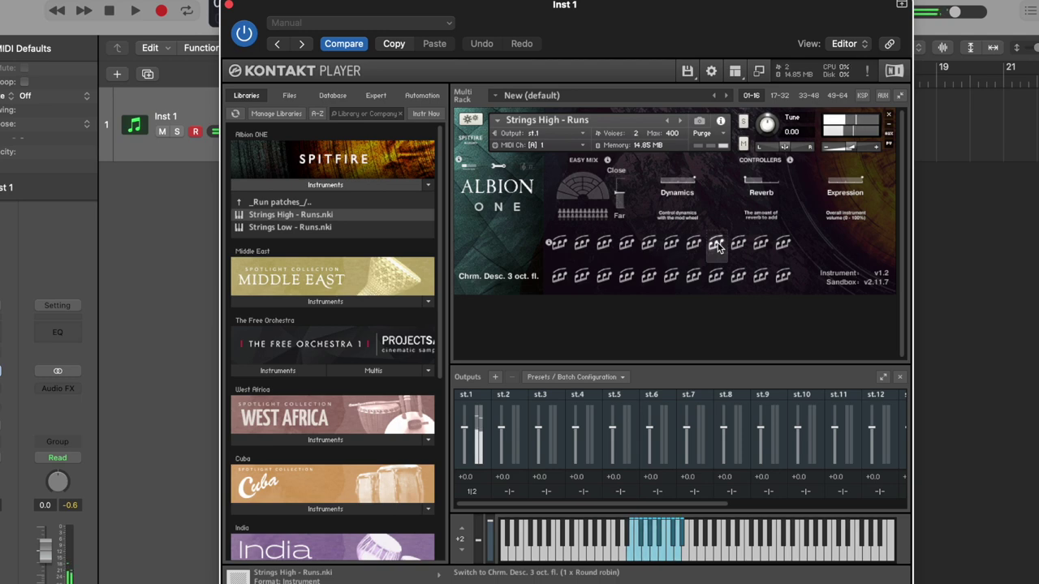
- Audition the major and minor runs Maj. Desc. 1 oct., Maj. Desc. 3 oct., Min. Asc. 1 oct., Min. Asc. 3 oct. and Min. Desc. 1 oct
click(615, 277)
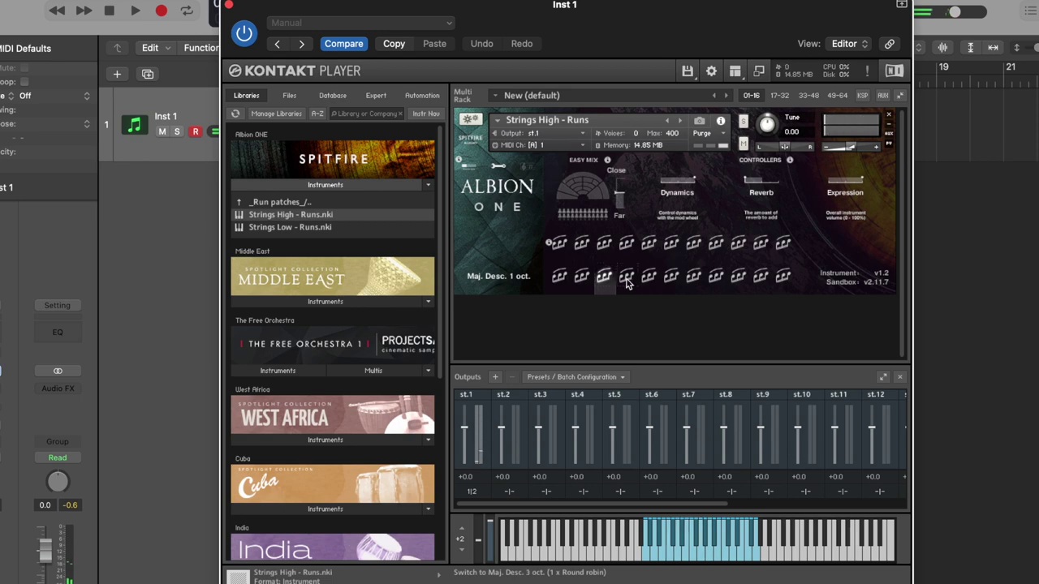
click(626, 278)
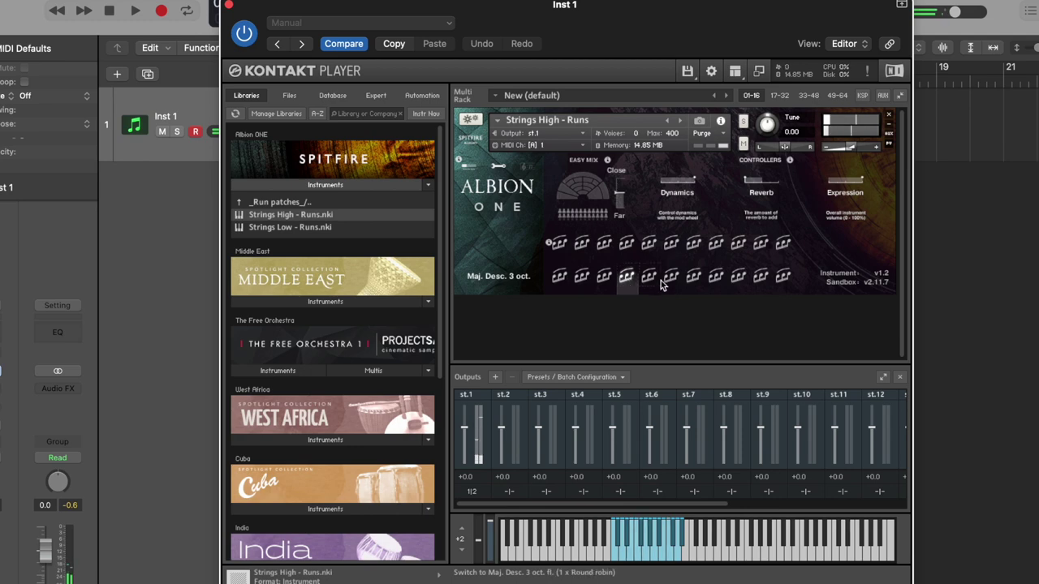
click(663, 279)
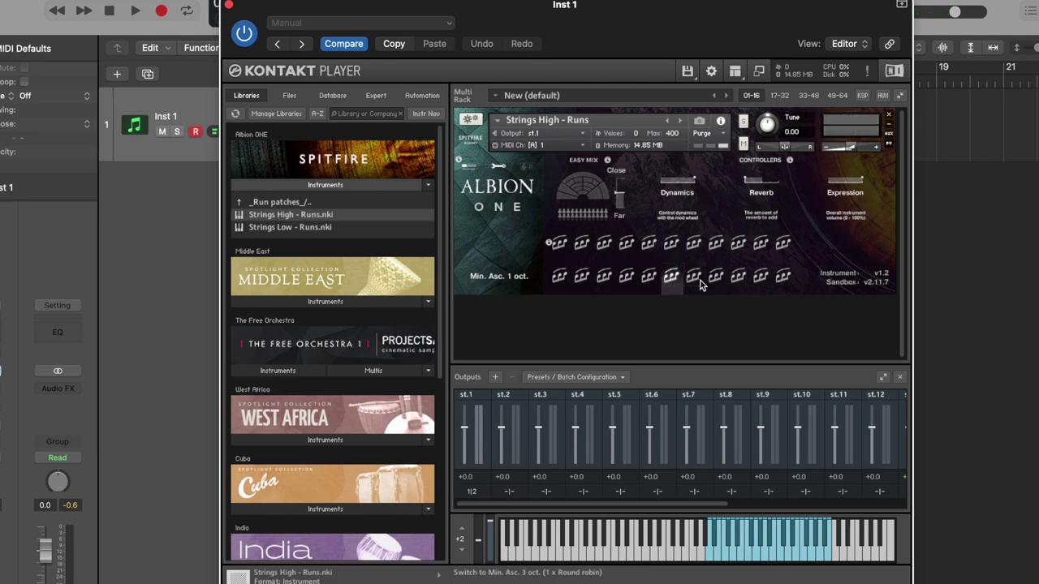
click(699, 281)
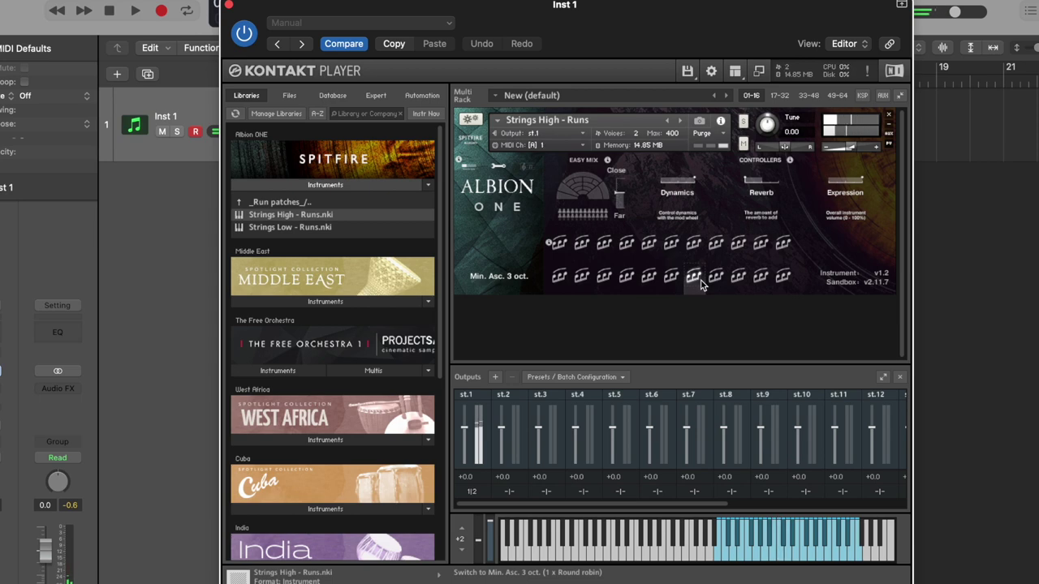
click(734, 279)
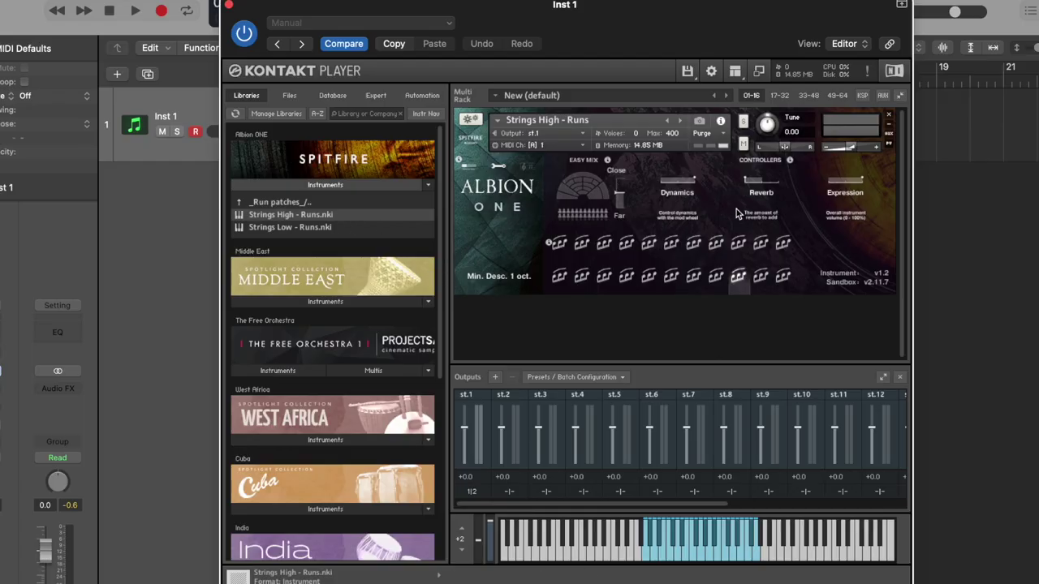
- Replace Strings High - Runs with Strings Low - Runs.nki, without saving changes to the instrument
click(889, 117)
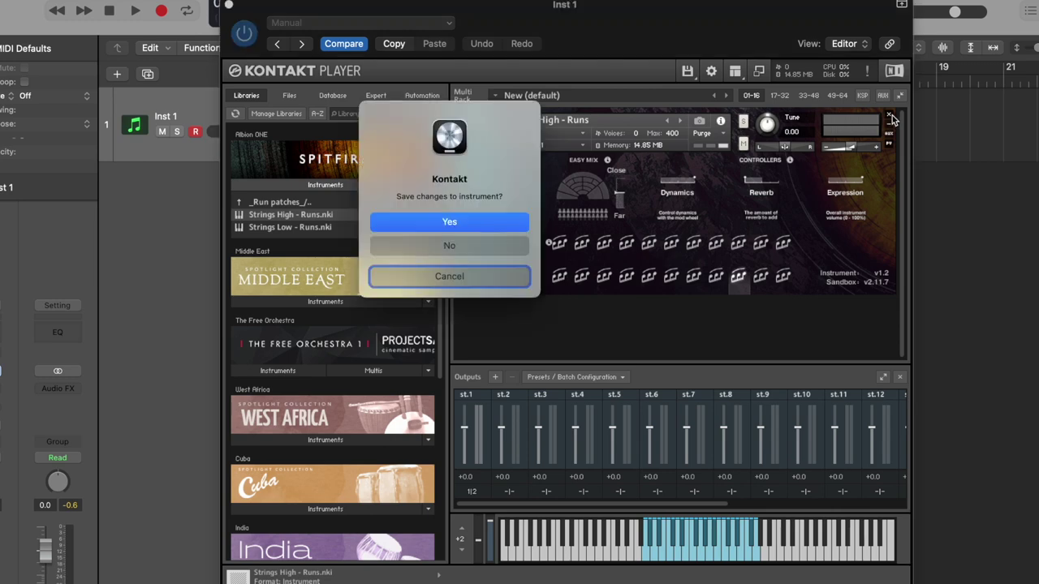
click(407, 243)
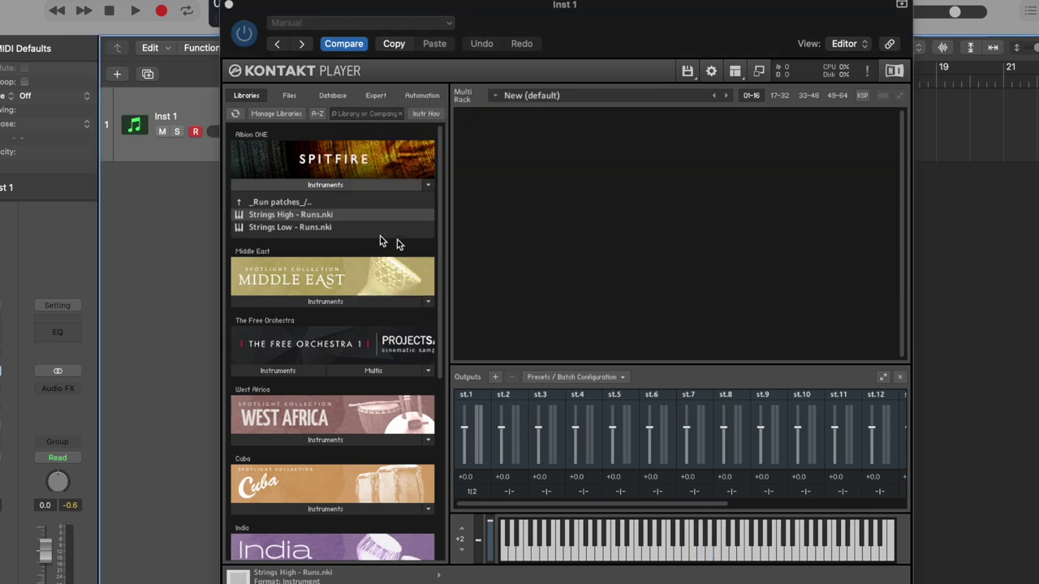
click(313, 230)
drag(311, 232, 707, 220)
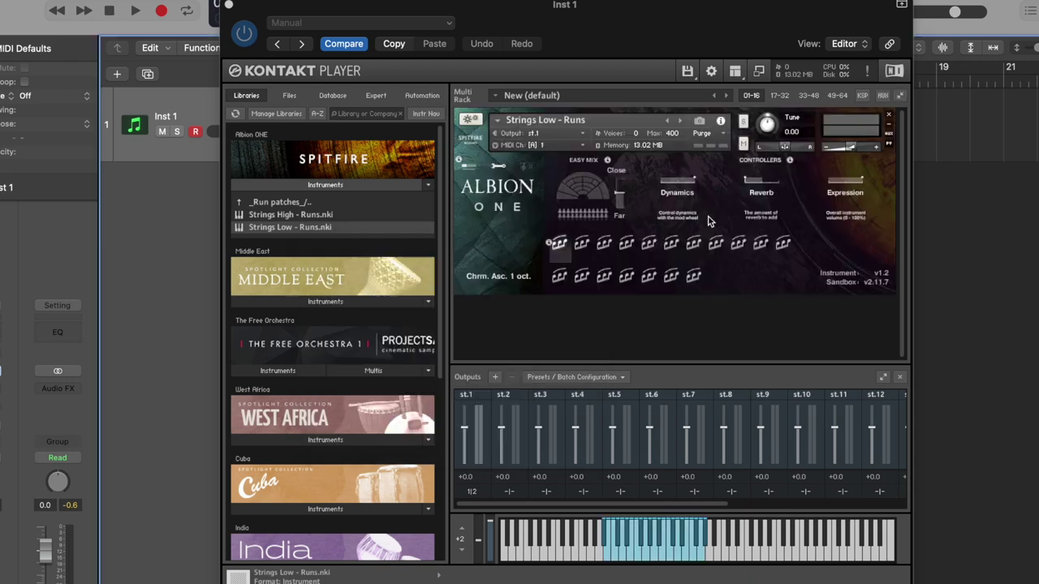
- Audition the Strings Low runs Chrm. Asc. 3 oct. fl., Chrm. Desc. 2 oct., Min. Desc. 1 oct., Maj. Desc. 1 oct. and Maj. Desc. 2 oct. fl
click(605, 245)
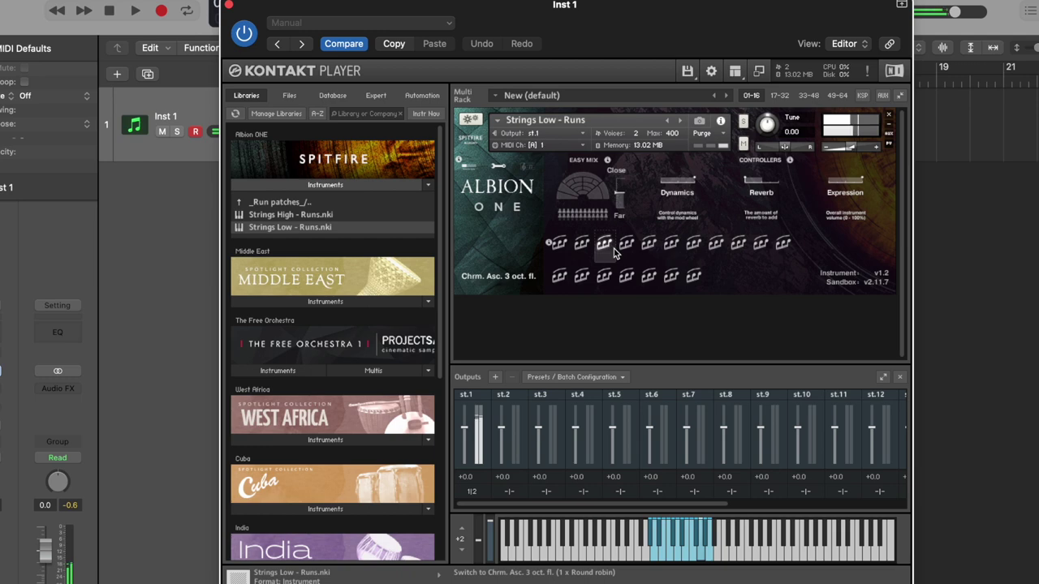
click(650, 246)
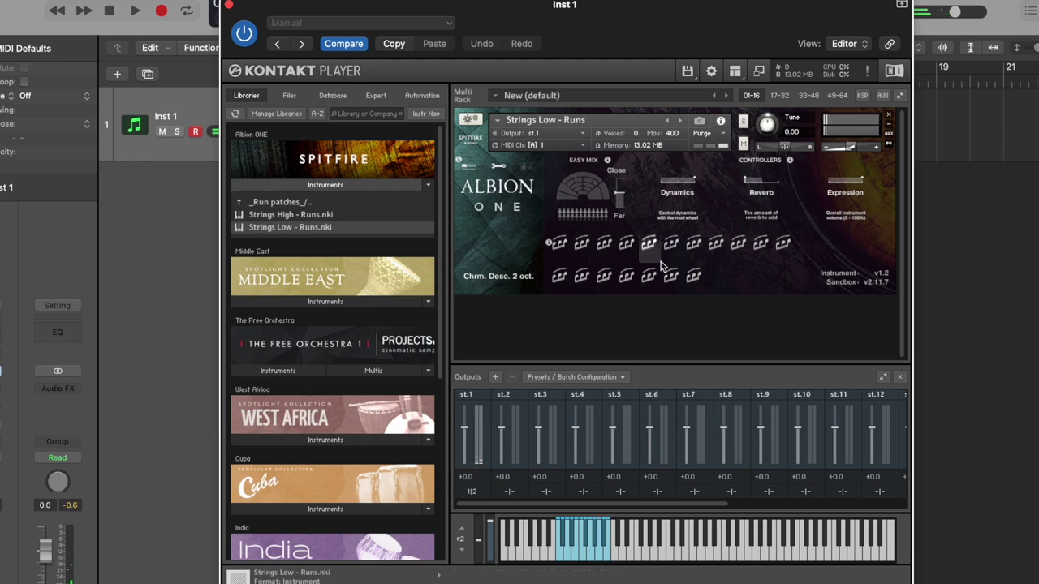
click(650, 277)
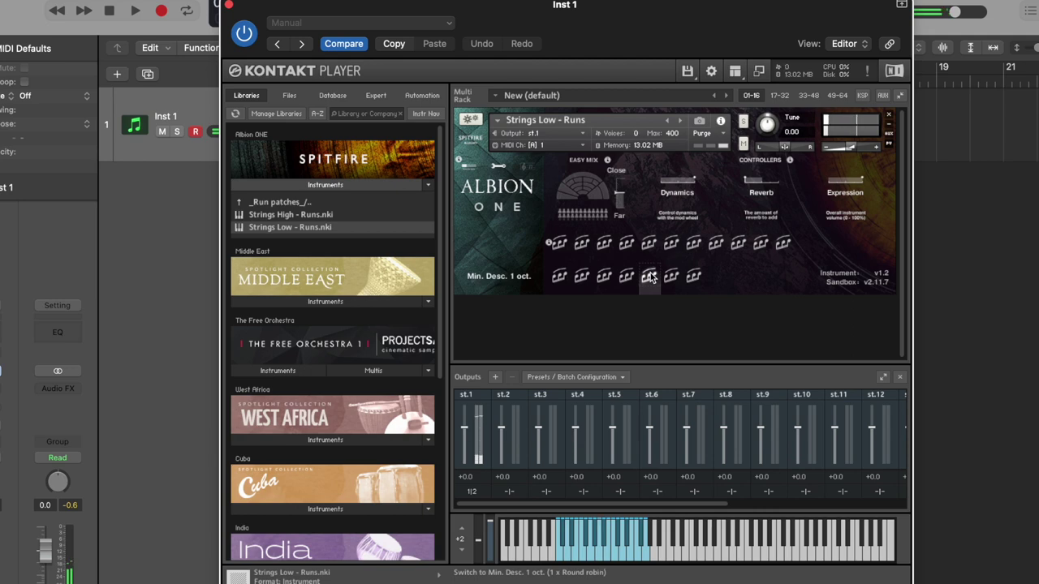
click(760, 244)
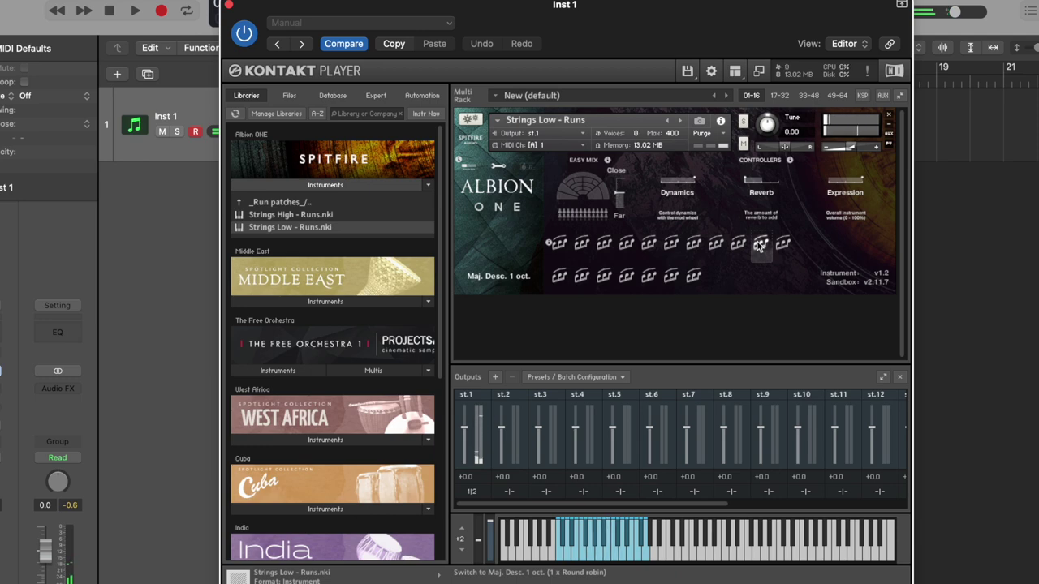
click(563, 279)
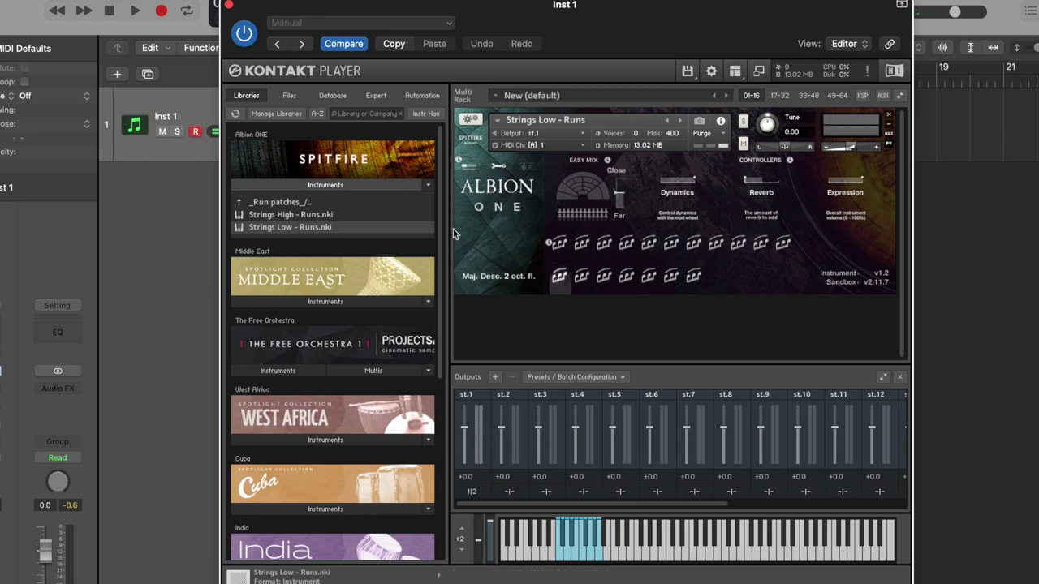
- Go back up to the main Albion ONE orchestra patch list and remove Strings Low - Runs without saving changes
double_click(286, 204)
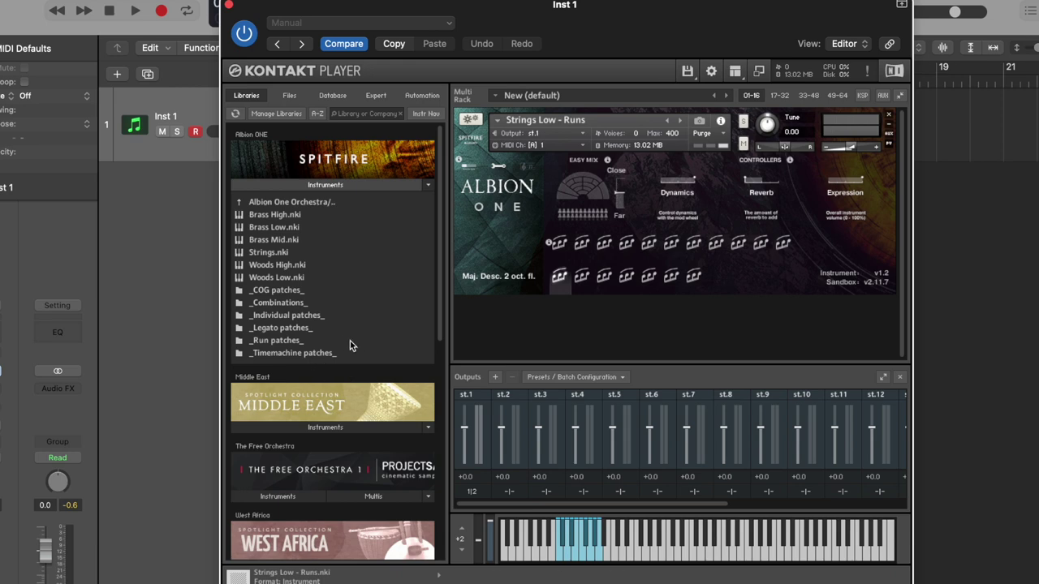
click(890, 115)
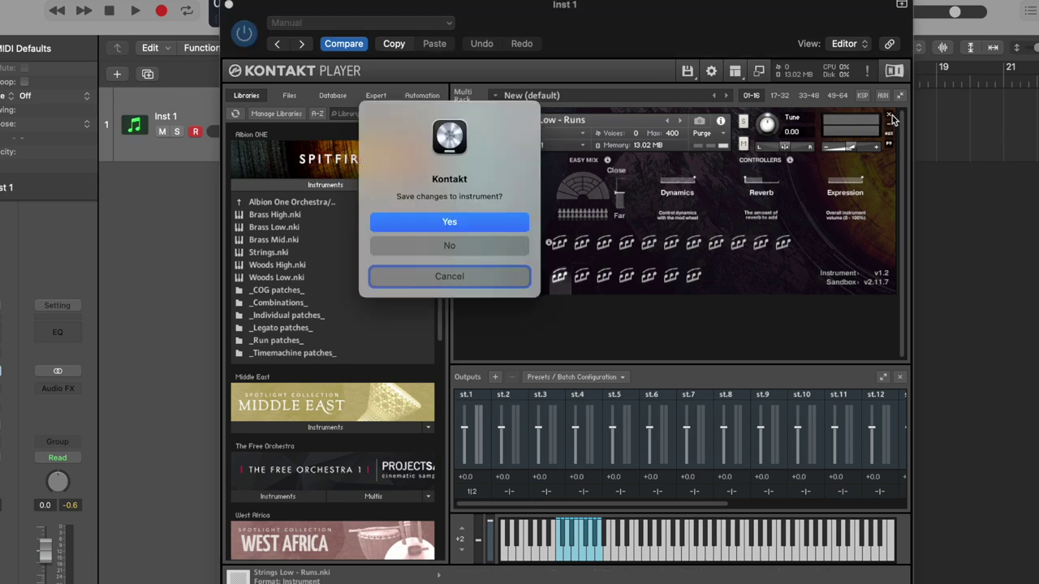
click(511, 244)
- Load Brass Mid Short - Strings Low 8ves Short.nki from the _Individual patches_ folder inside _Combinations_
click(294, 304)
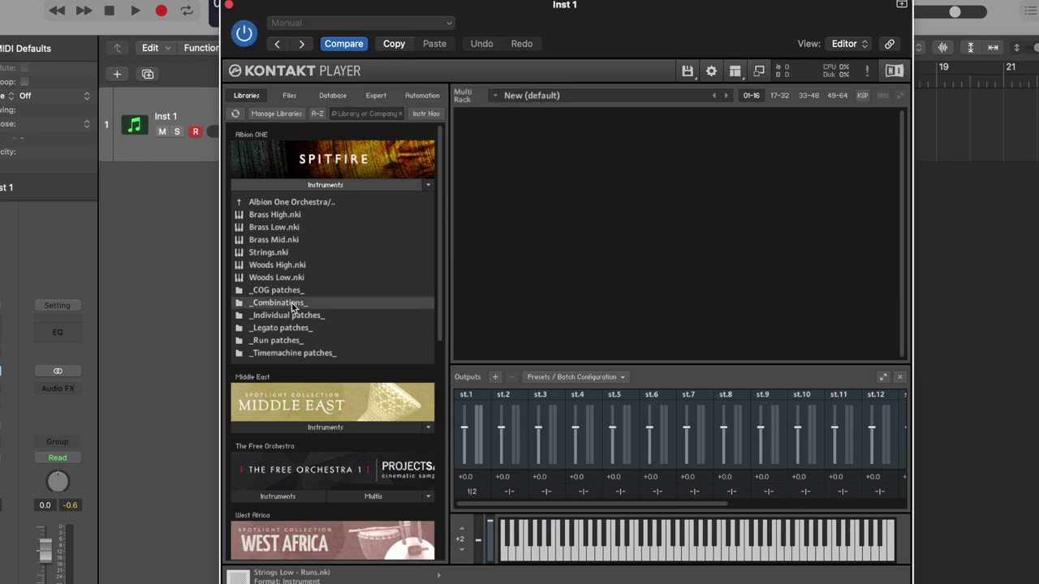
double_click(294, 303)
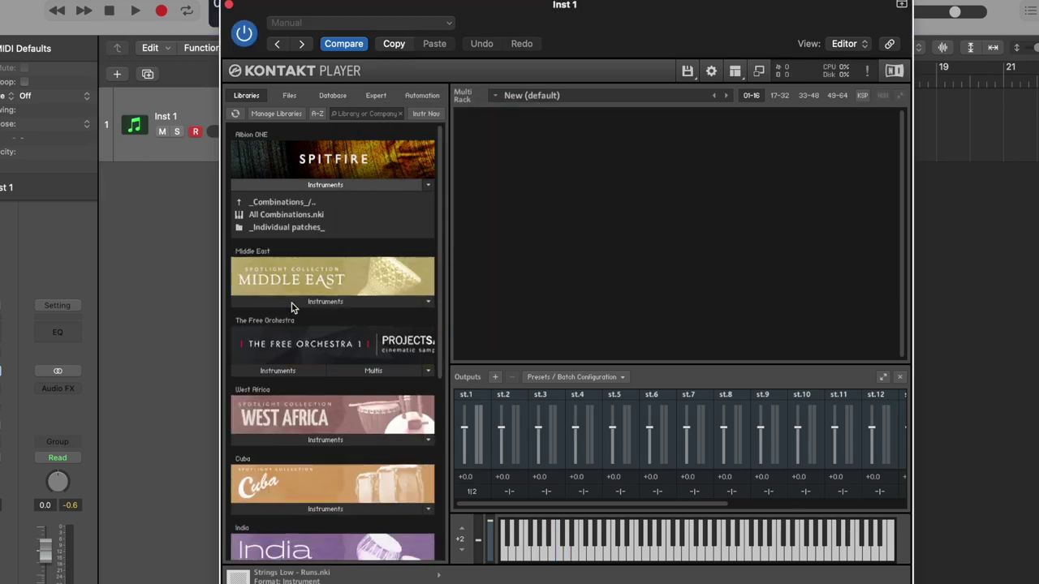
double_click(294, 228)
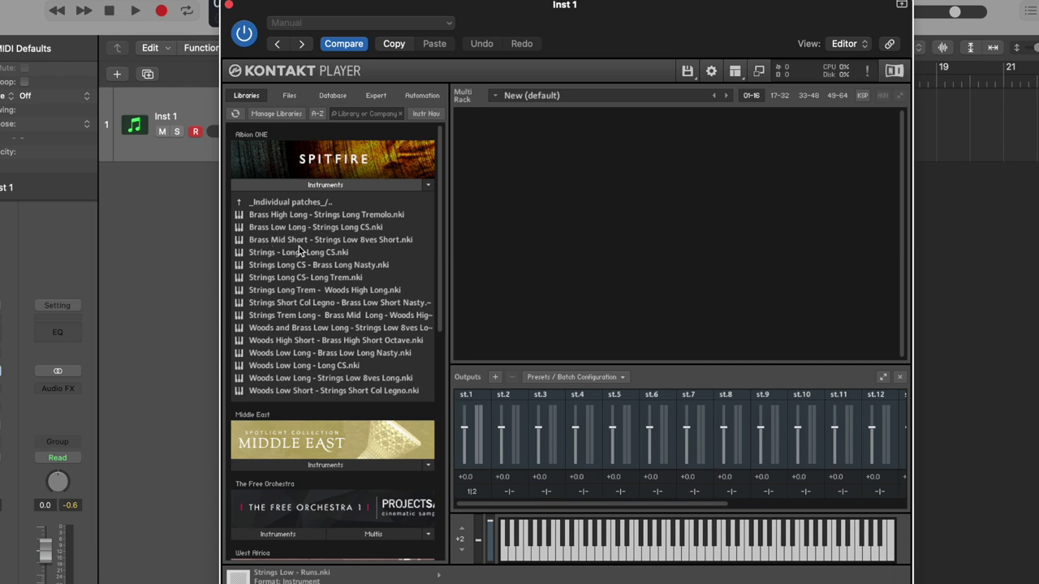
click(309, 243)
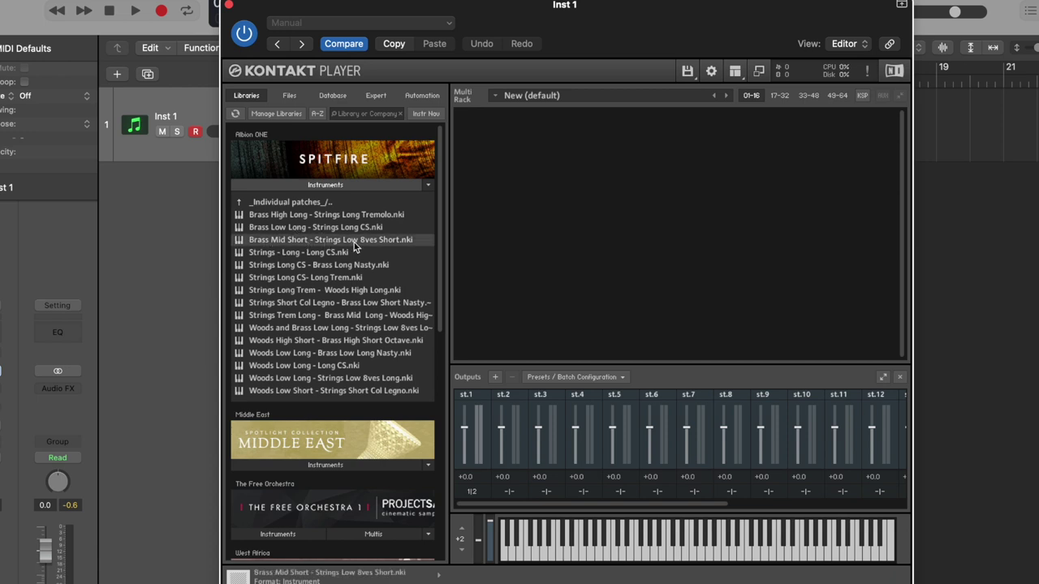
drag(409, 243, 644, 250)
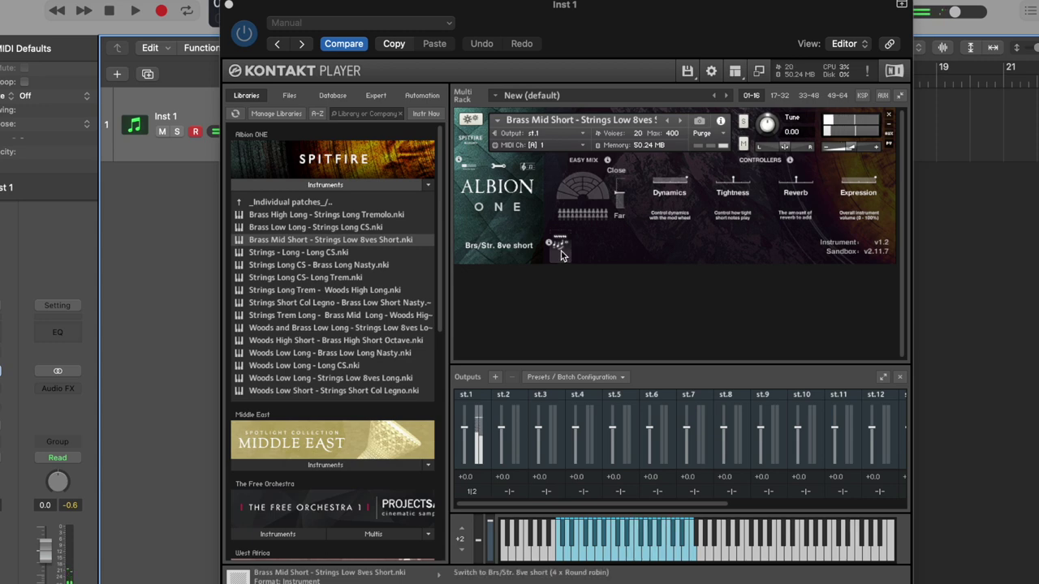
- Replace the brass and low strings patch with Strings Long Trem - Woods High Long.nki, without saving changes
click(889, 118)
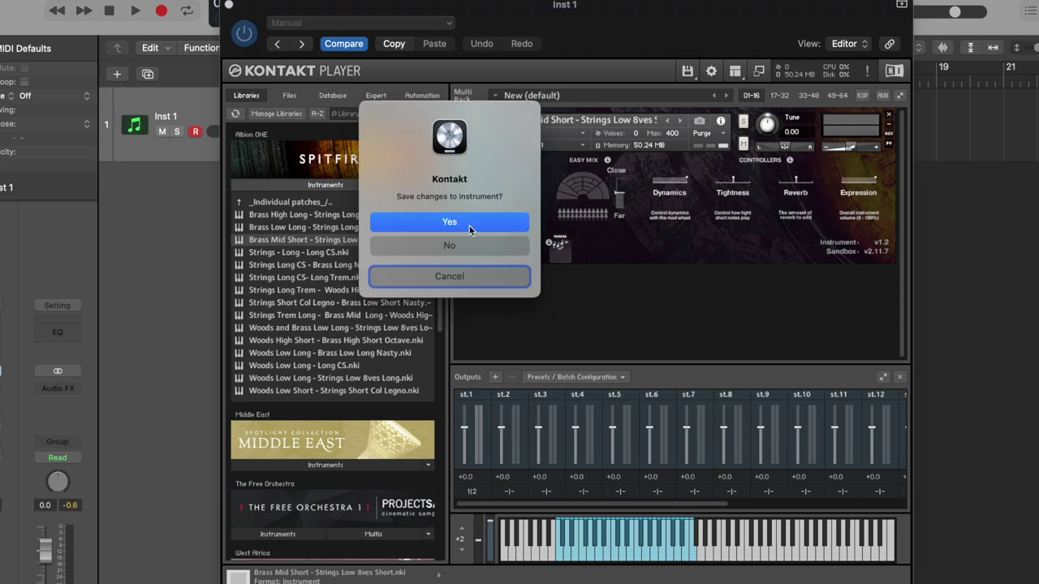
click(430, 244)
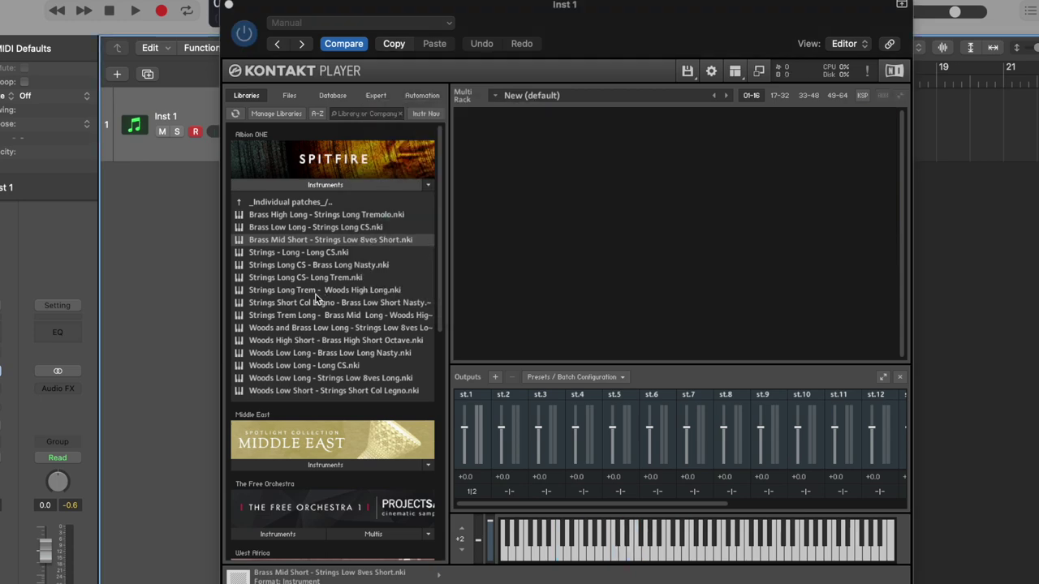
click(318, 294)
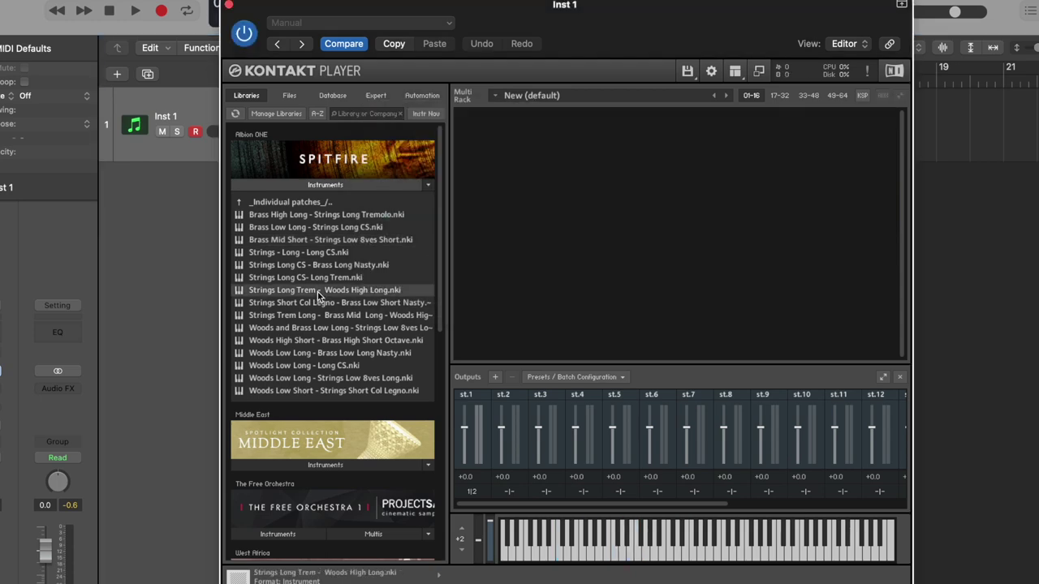
double_click(321, 294)
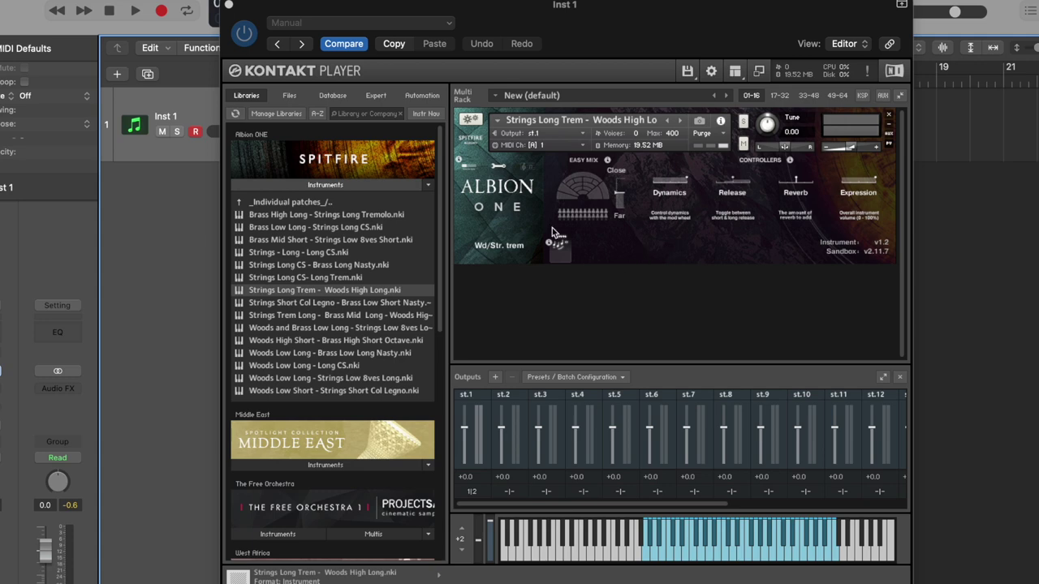
- Remove Strings Long Trem - Woods High Long and load Strings Long CS- Long Trem.nki instead
click(889, 118)
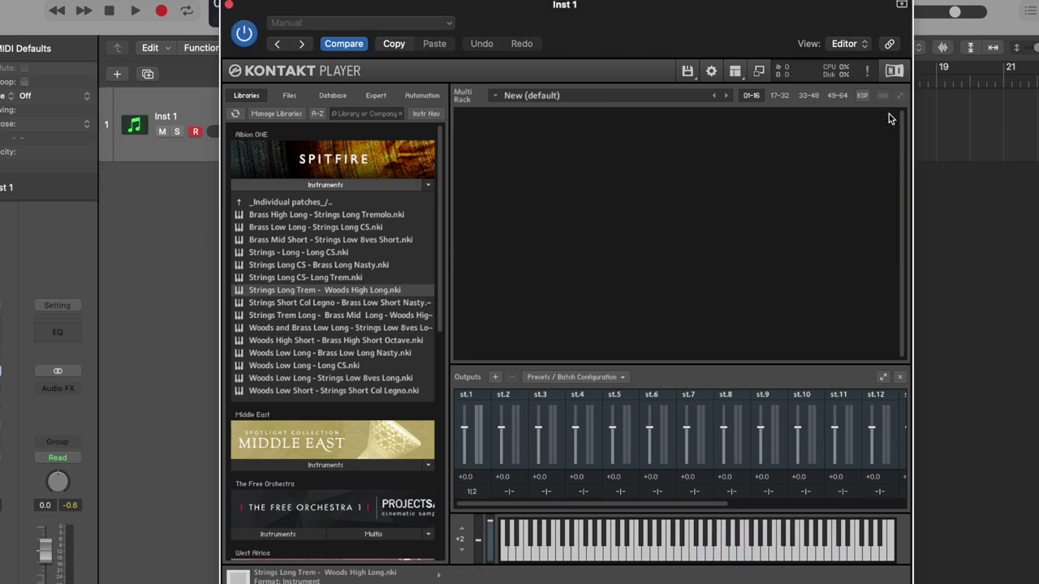
click(342, 279)
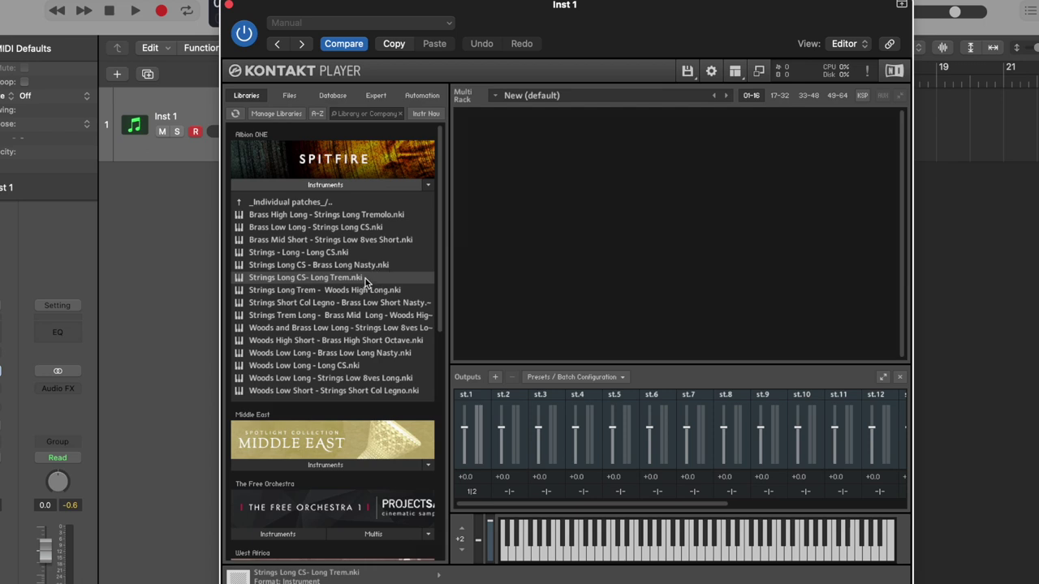
double_click(365, 278)
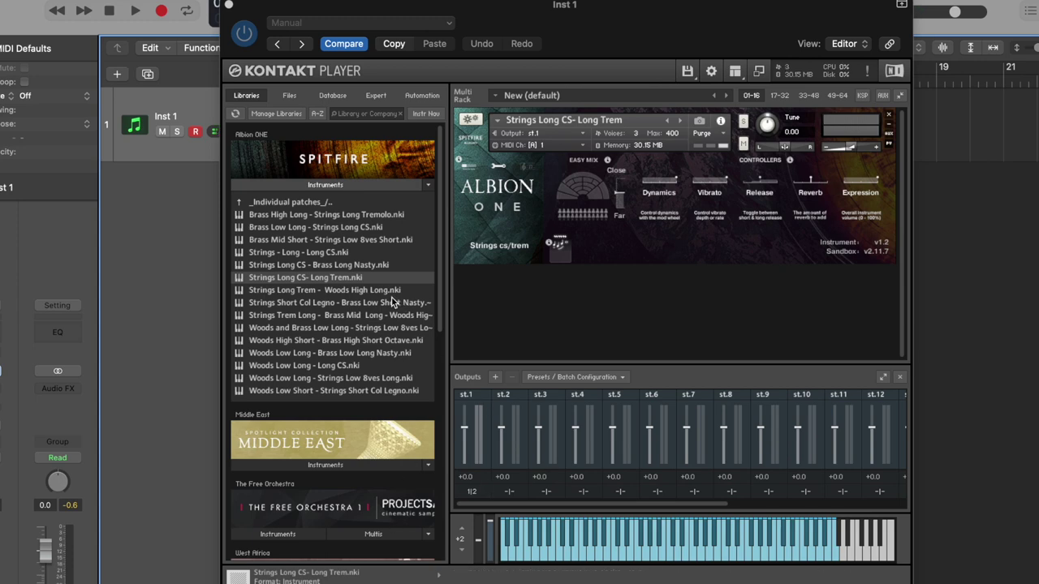
- Browse the individual combination patches and load Brass High Long - Strings Long Tremolo.nki
scroll(351, 306, down, 5)
scroll(351, 306, up, 5)
double_click(306, 215)
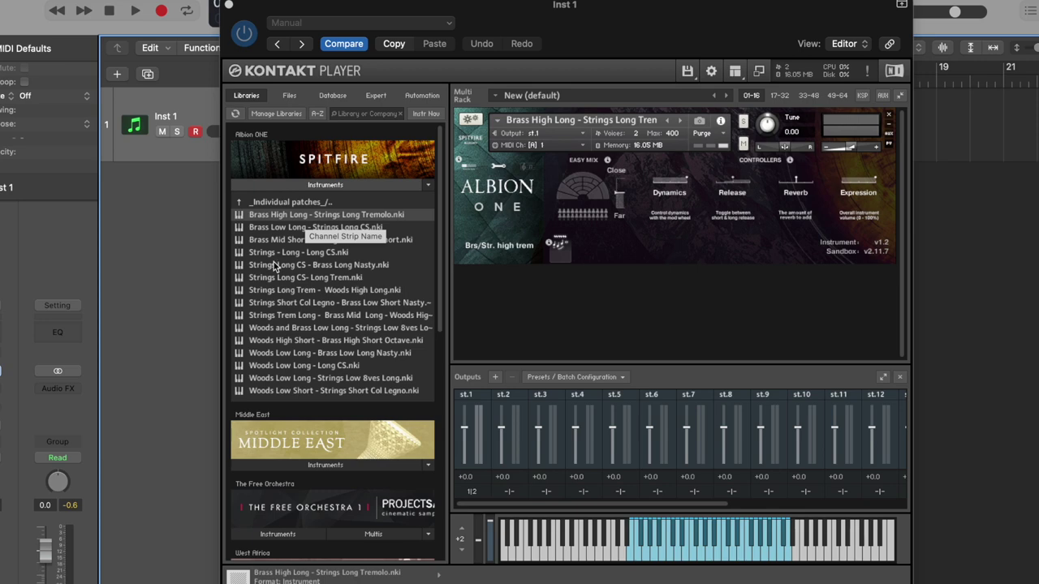
- Load All Combinations.nki from the _Combinations_ folder and switch it to the Strings cs/trem articulation
double_click(273, 205)
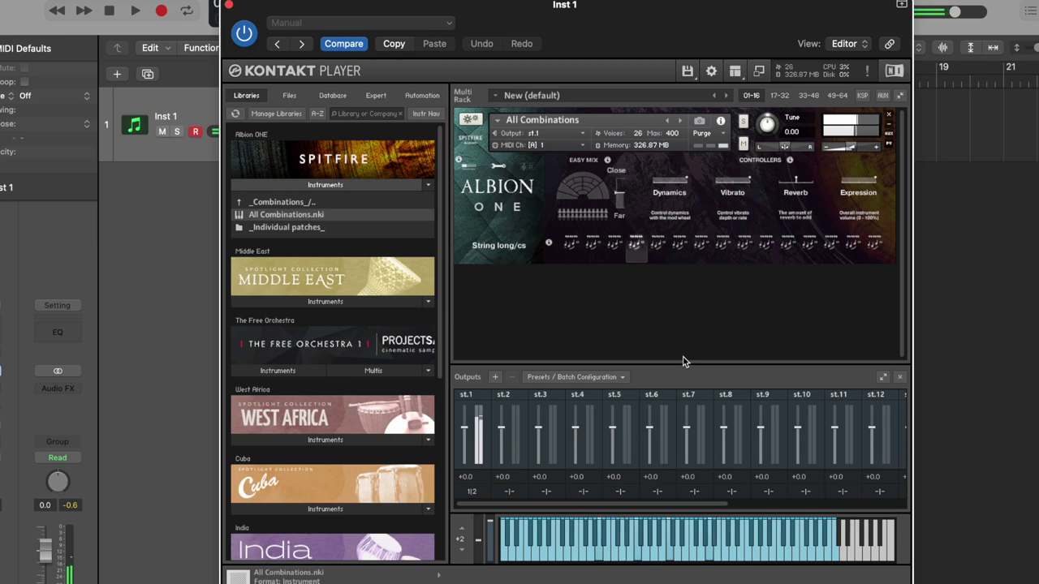
click(659, 241)
click(682, 239)
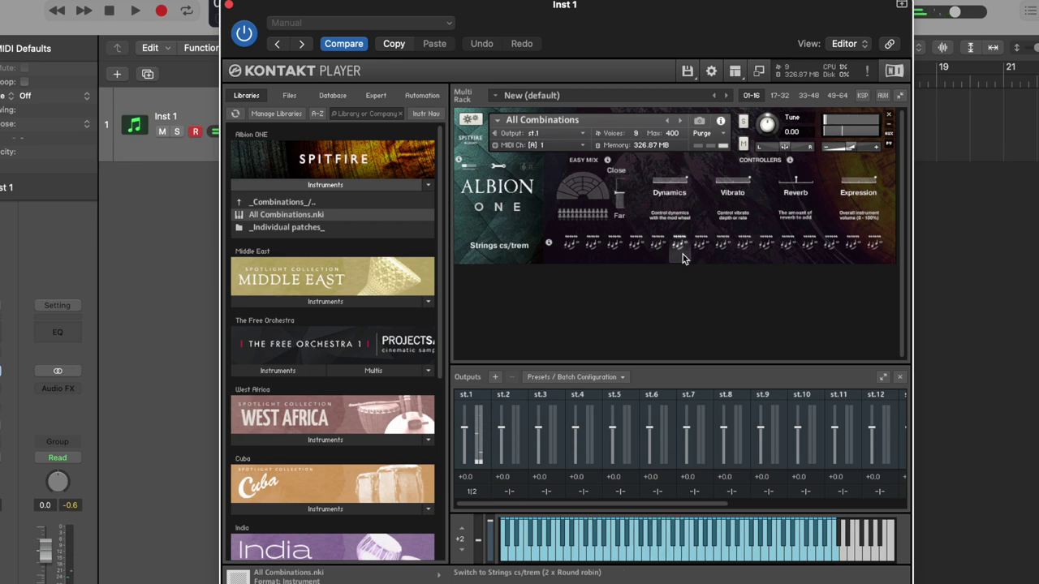
- Try another All Combinations articulation, and load Strings - Long CS.nki from the _Individual patches_ folder in its place
click(785, 248)
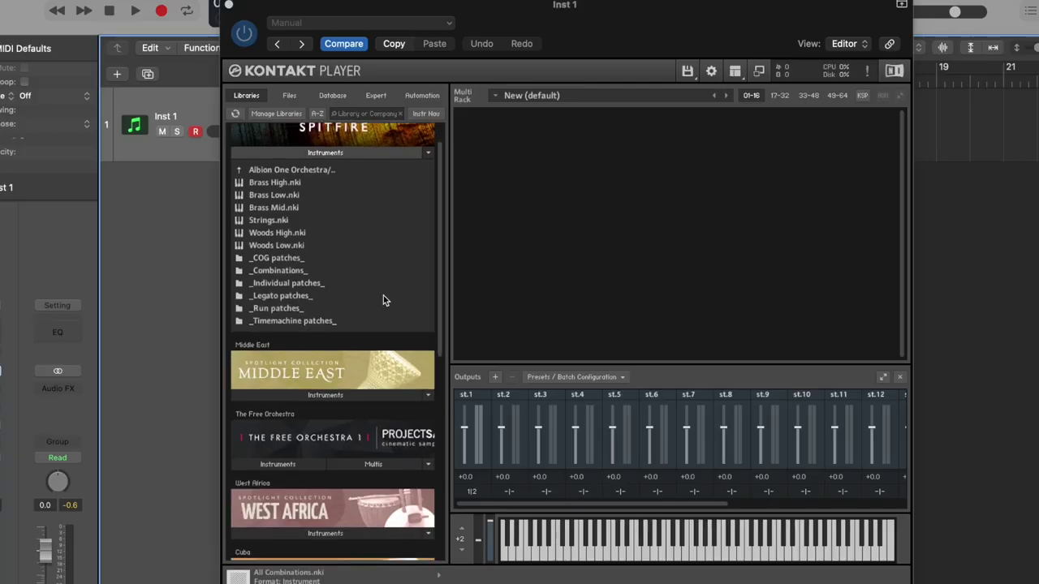
scroll(383, 296, up, 2)
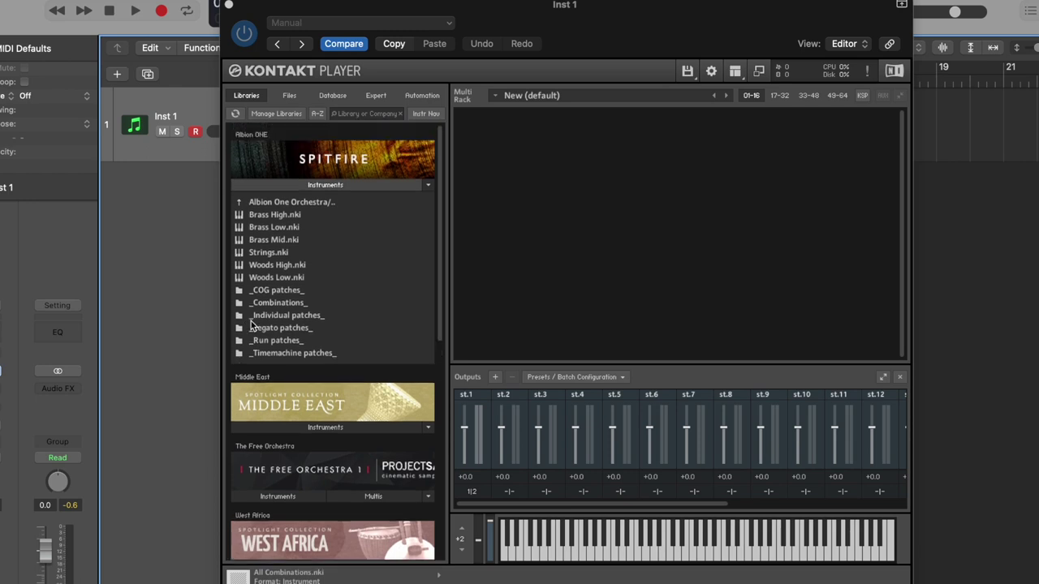
double_click(284, 316)
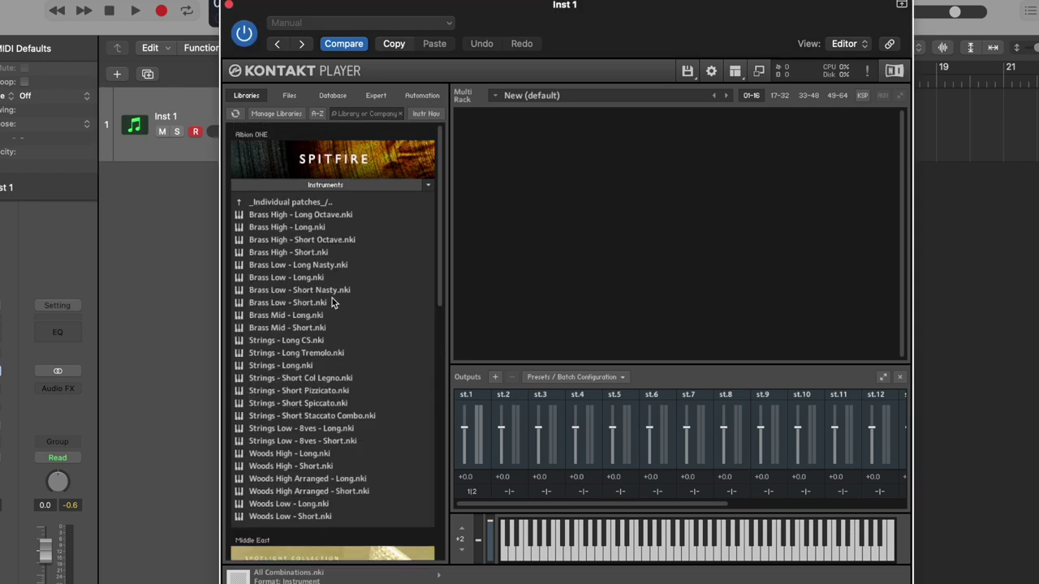
click(303, 341)
double_click(301, 343)
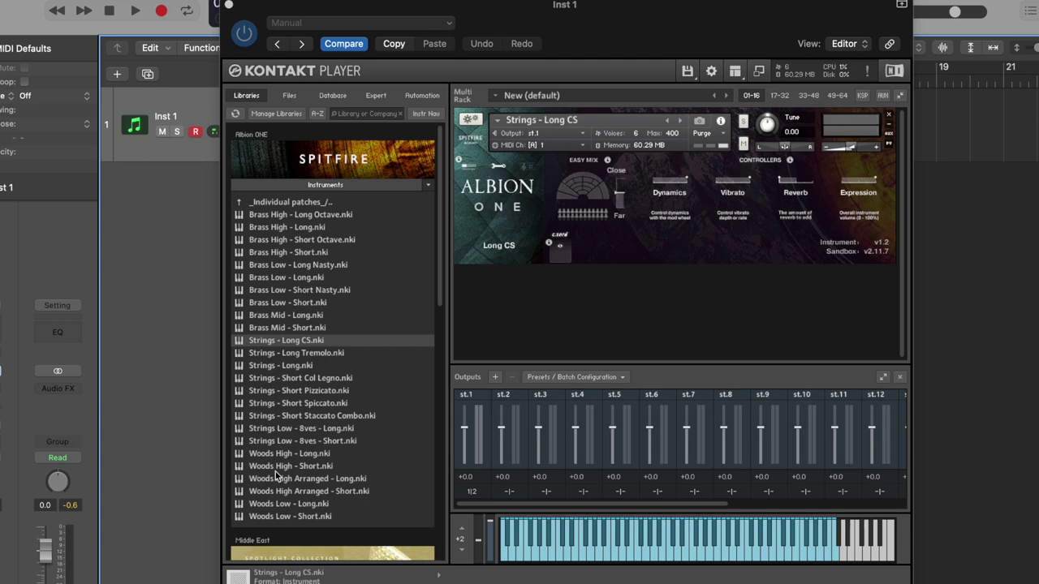
- Replace Strings - Long CS with Strings Legato.nki from the _Legato patches_ folder and audition its String Low (8ves) and String Mid articulations
click(317, 203)
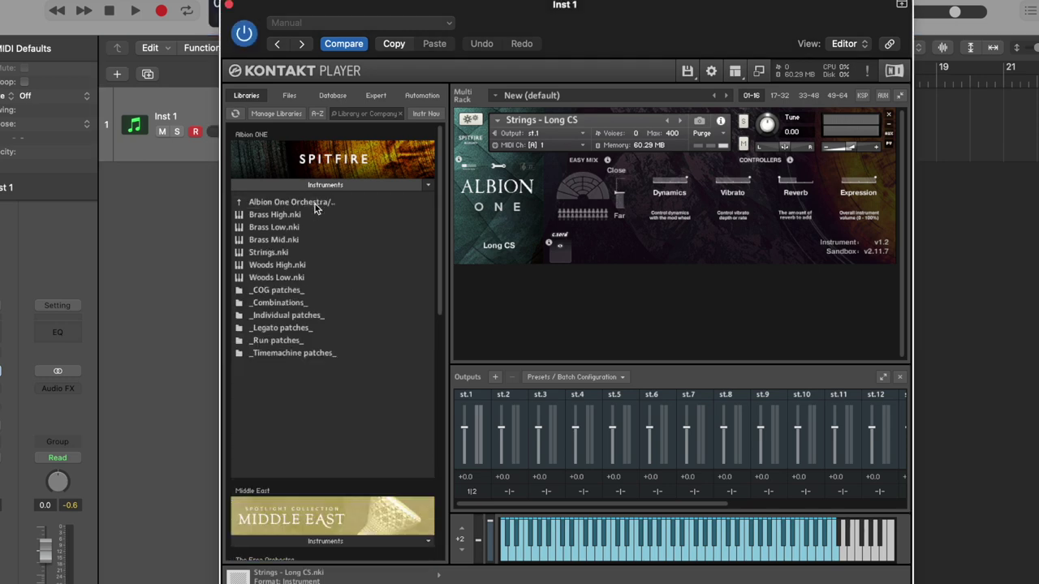
click(303, 328)
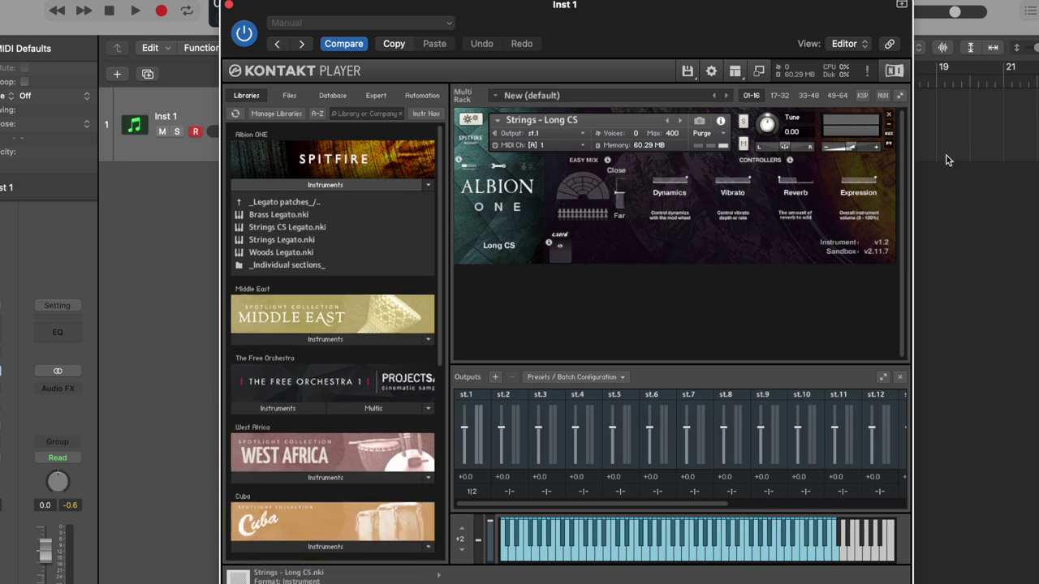
click(888, 116)
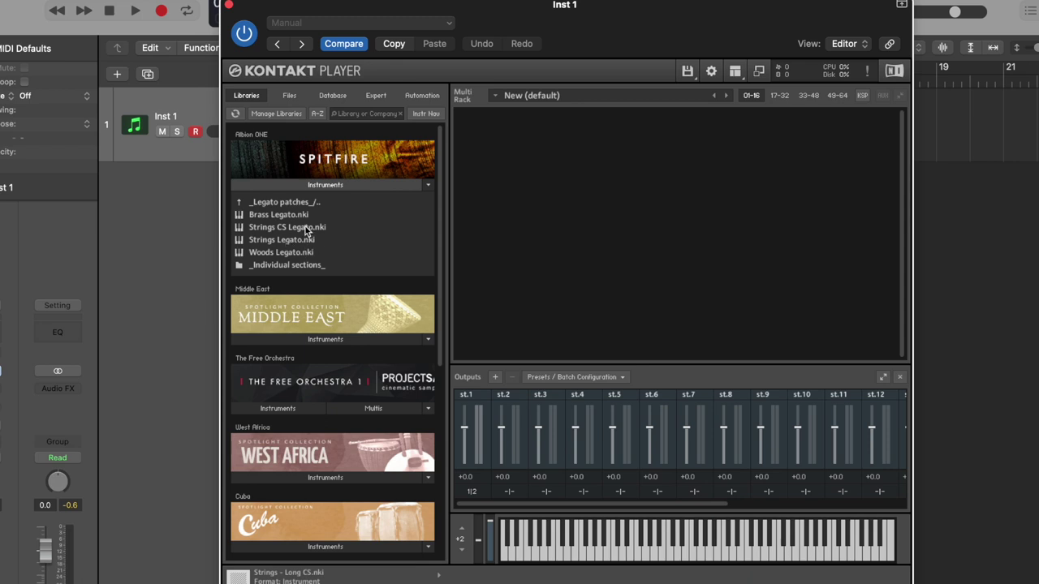
double_click(287, 242)
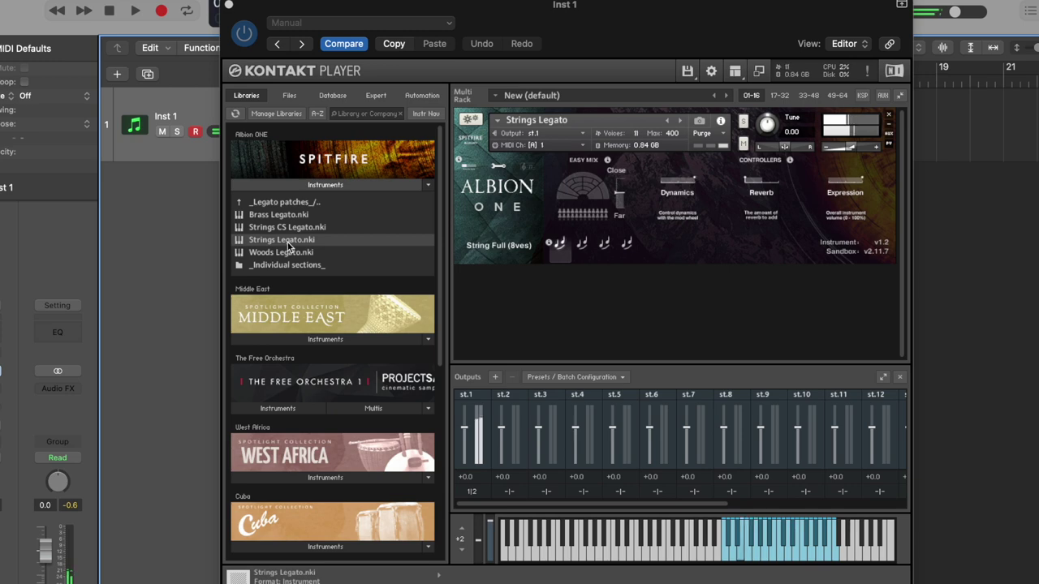
click(581, 245)
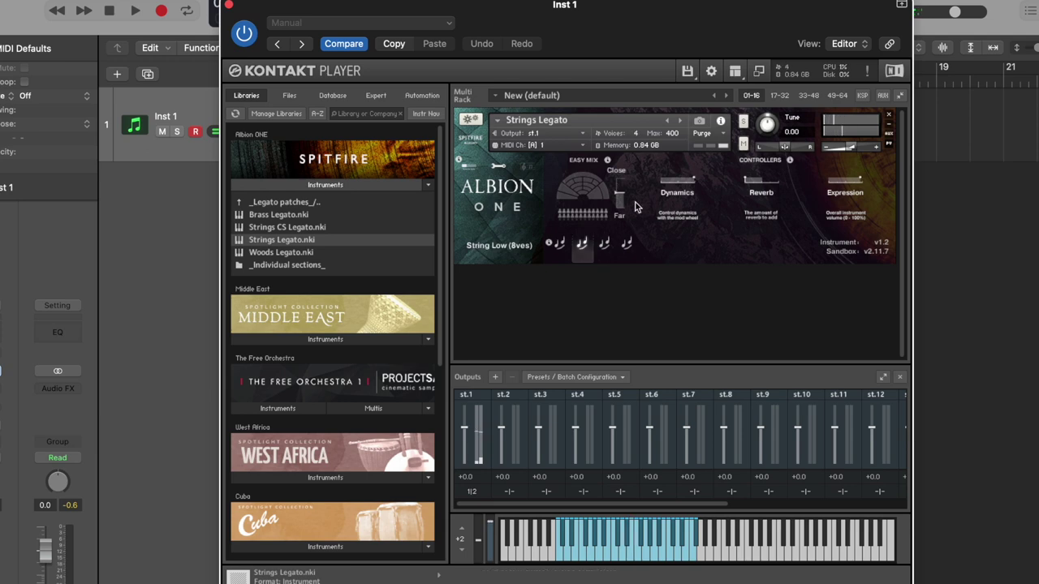
click(603, 243)
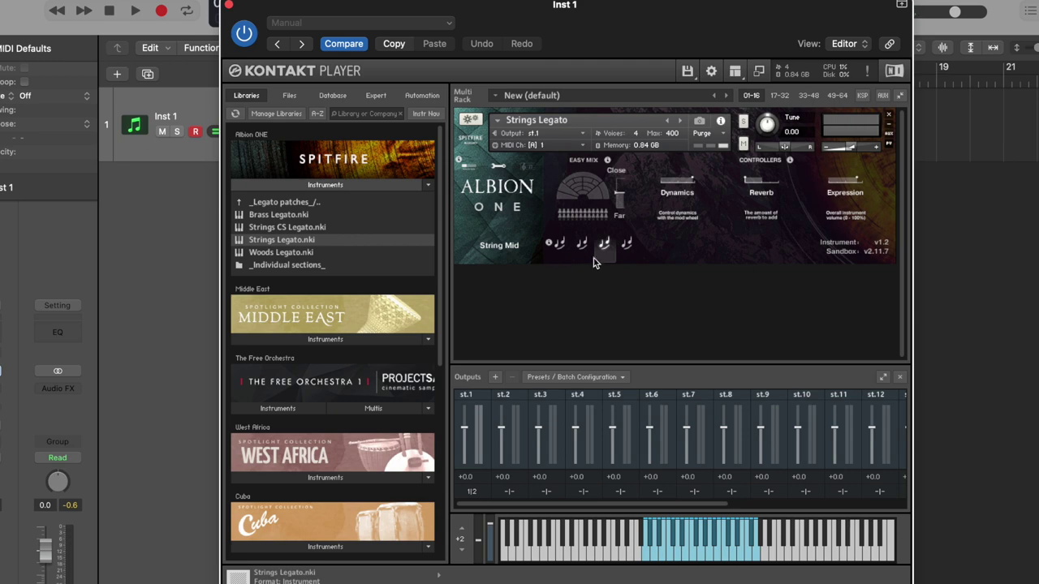
- Remove Strings Legato without saving changes and load Strings CS Legato.nki instead
click(887, 114)
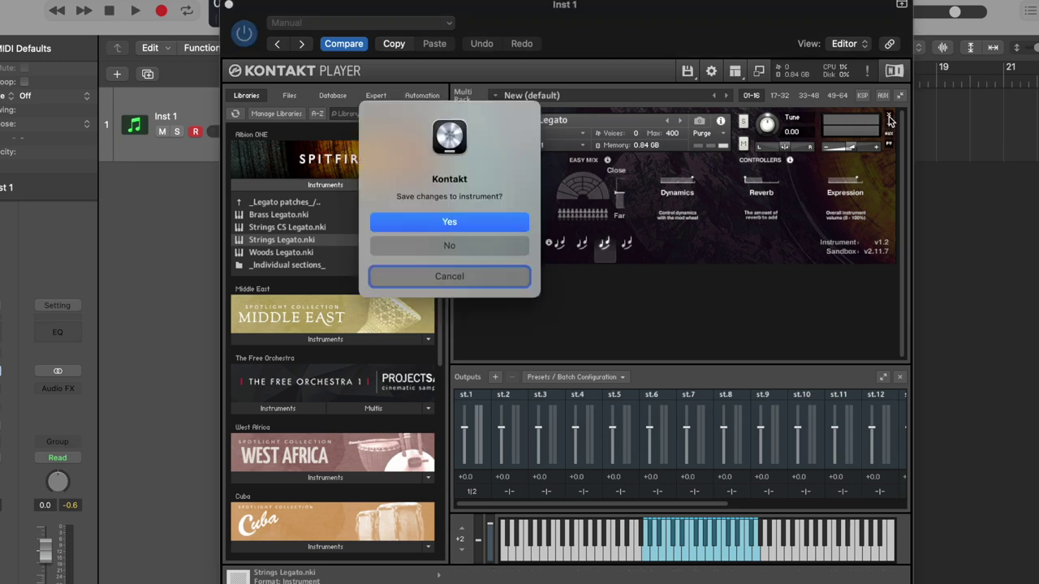
click(454, 246)
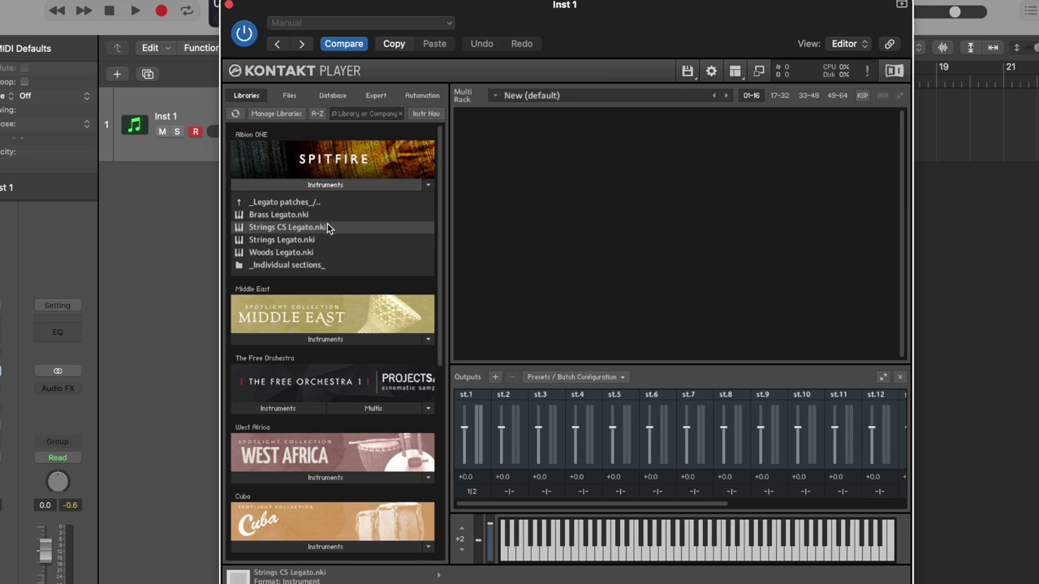
double_click(325, 226)
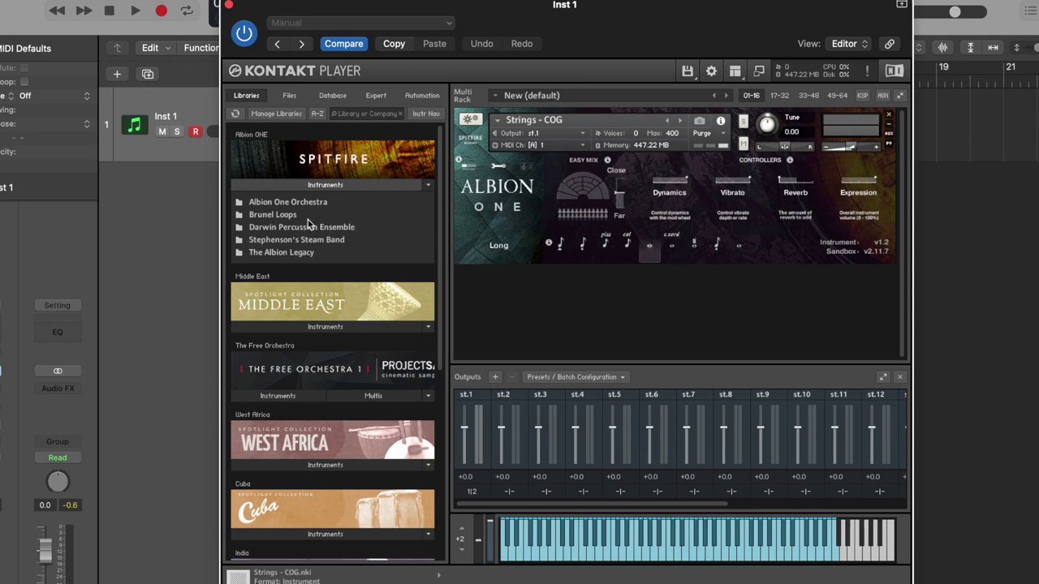
- Browse the Brunel Loops folder and replace Berimbau Double with Comedy Boobs.nki from Organic Brunel Loops, without saving changes
click(298, 216)
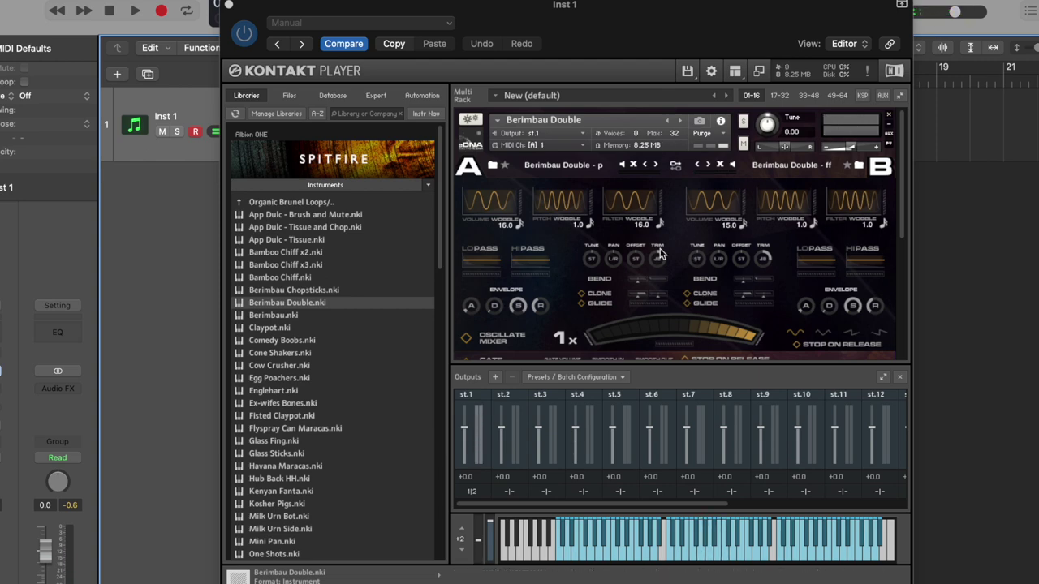
click(888, 115)
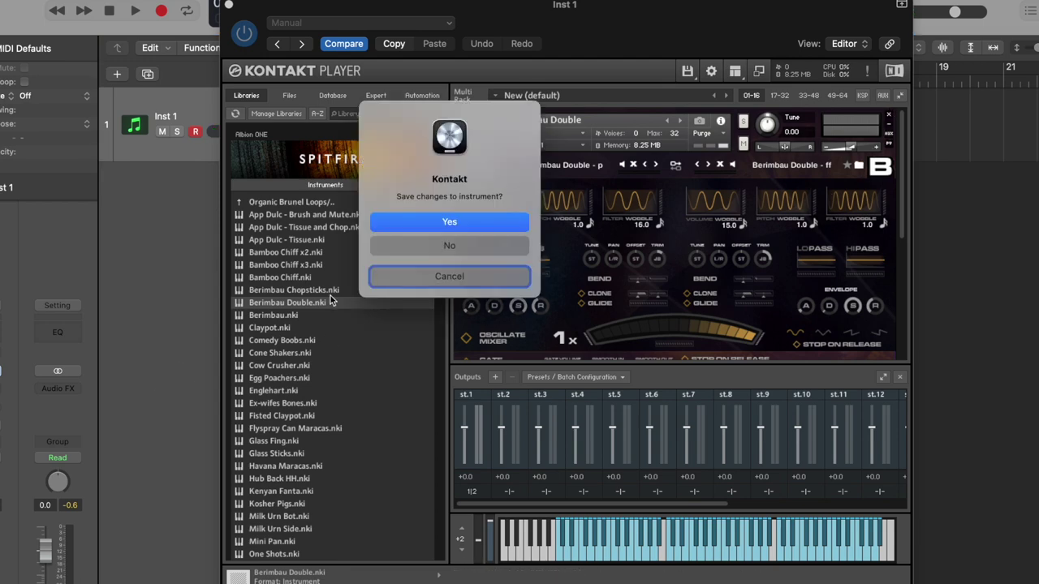
click(403, 242)
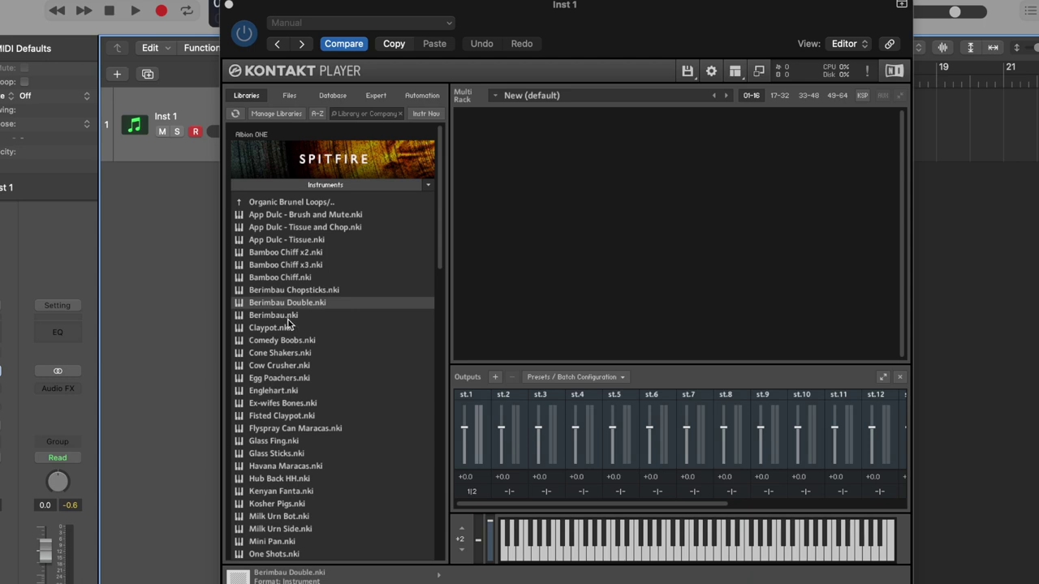
double_click(285, 340)
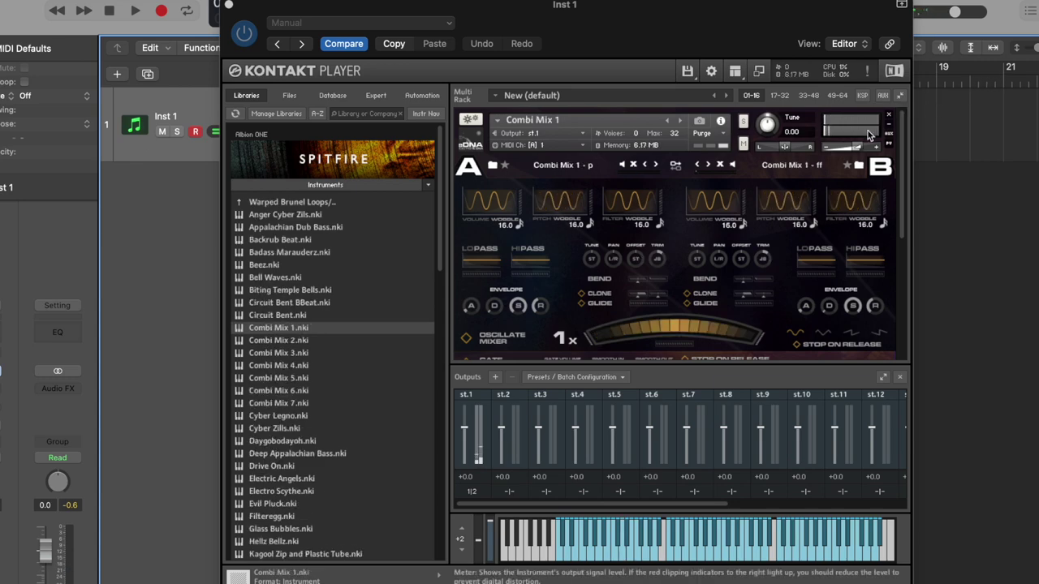
- Remove Combi Mix 1 without saving changes and go back up to Albion ONE's top-level folders
click(888, 118)
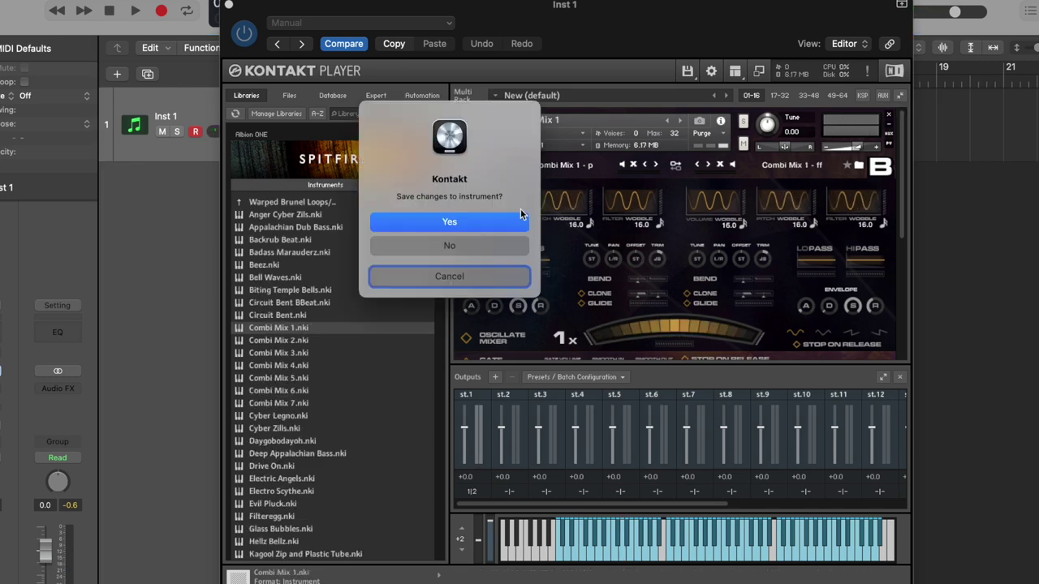
click(491, 250)
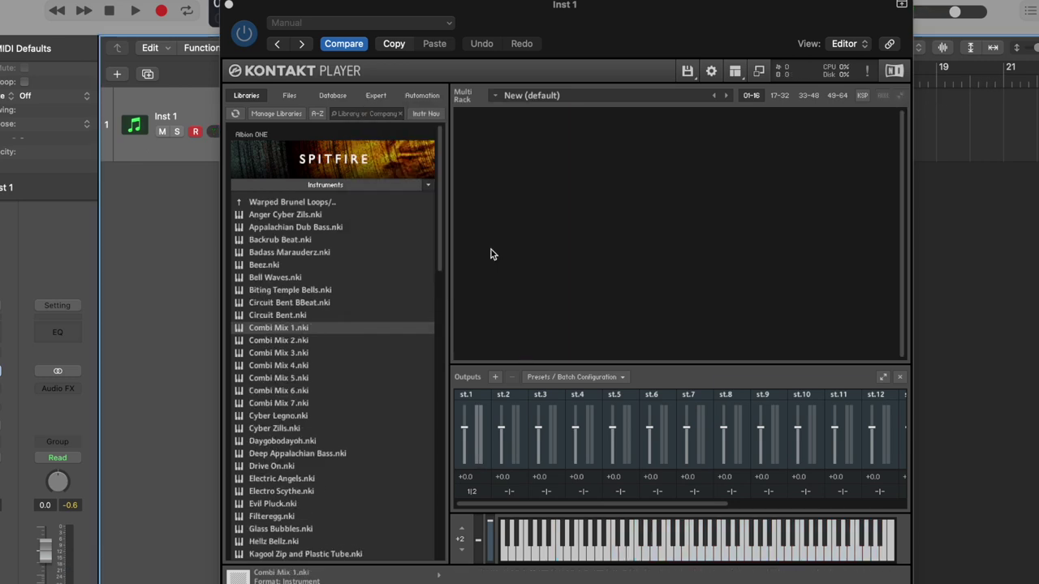
click(332, 203)
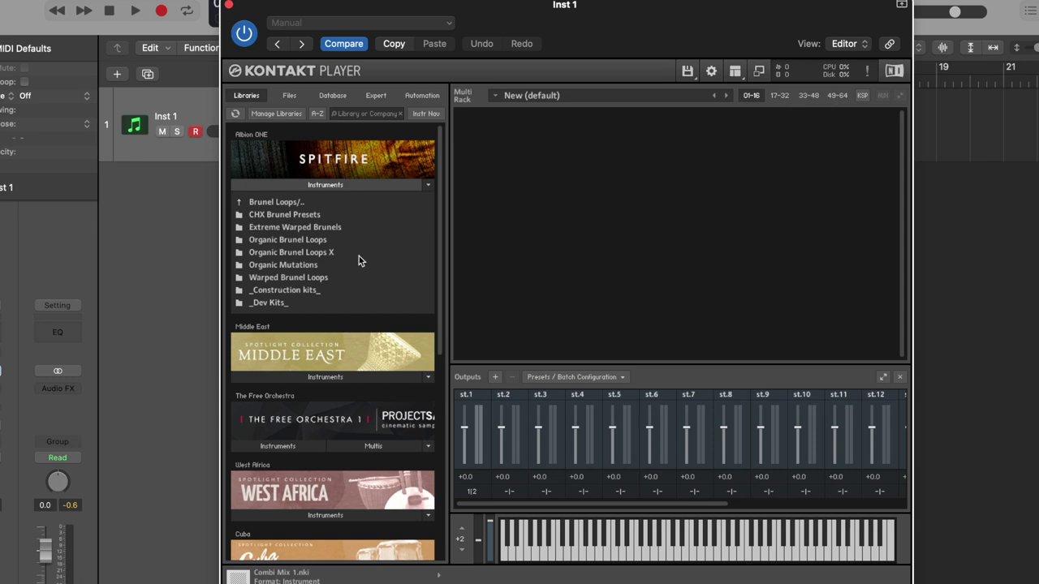
click(301, 204)
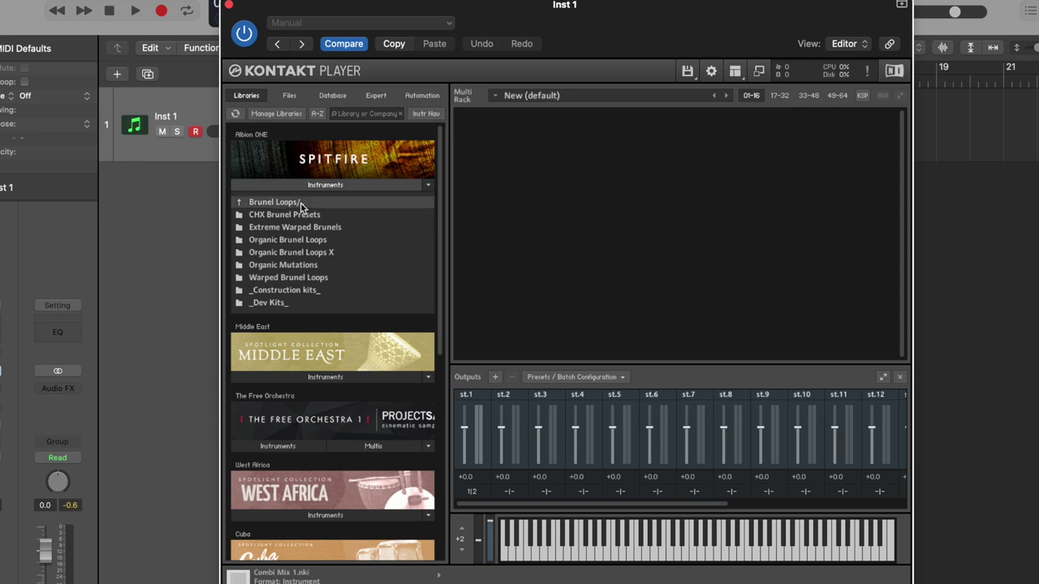
click(300, 205)
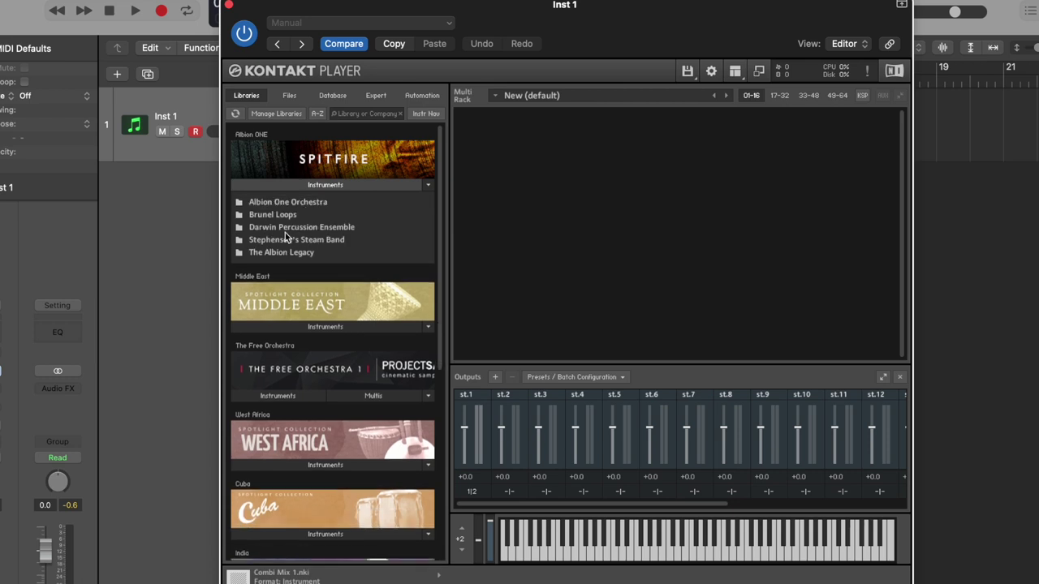
- Load Easter Island.nki from the Darwin Percussion Ensemble folder
click(287, 229)
click(288, 229)
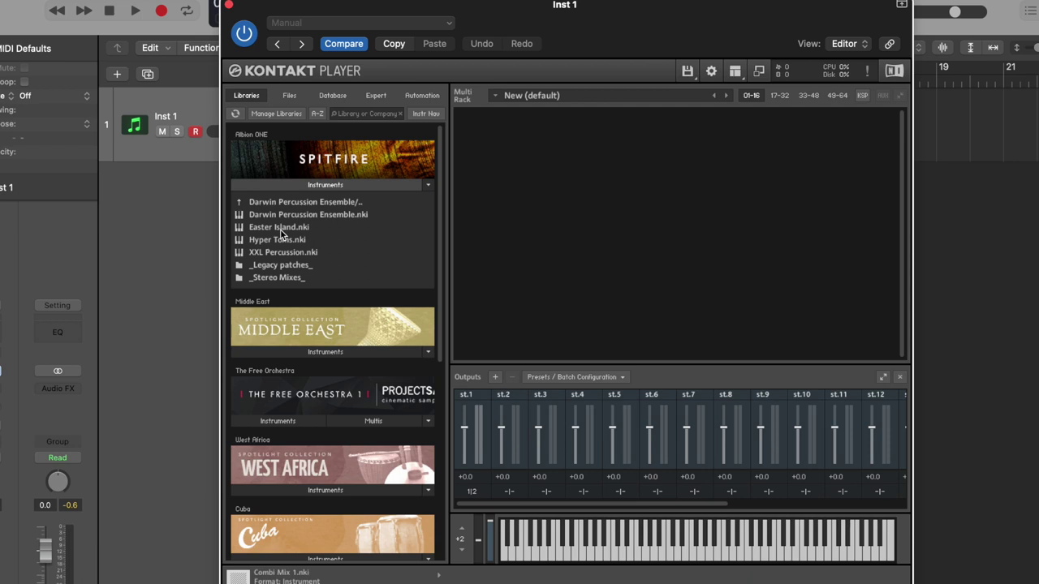
double_click(280, 228)
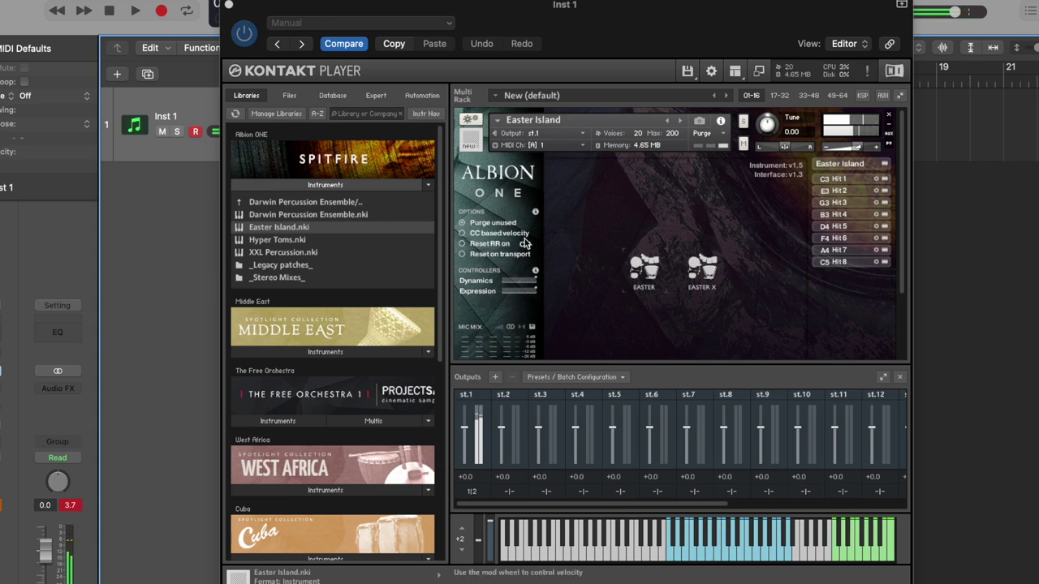
- Remove Easter Island and load Darwin Percussion Ensemble.nki instead
click(888, 116)
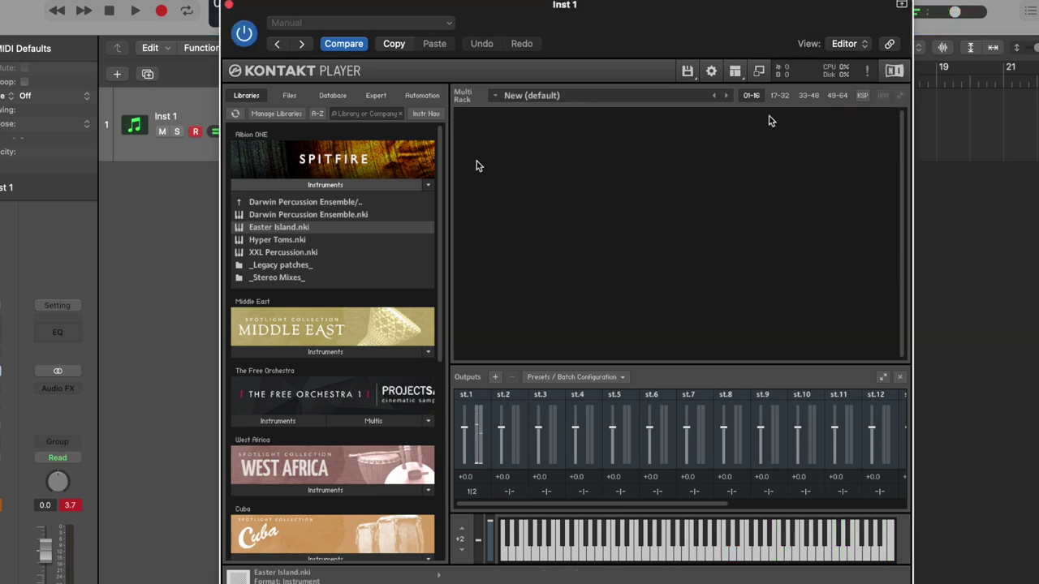
click(281, 219)
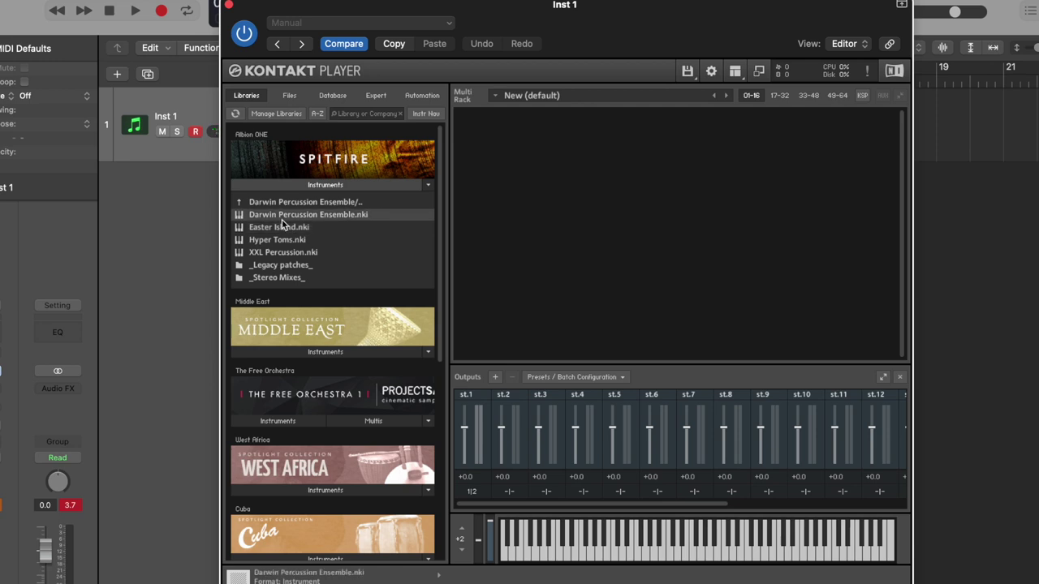
drag(284, 223, 638, 219)
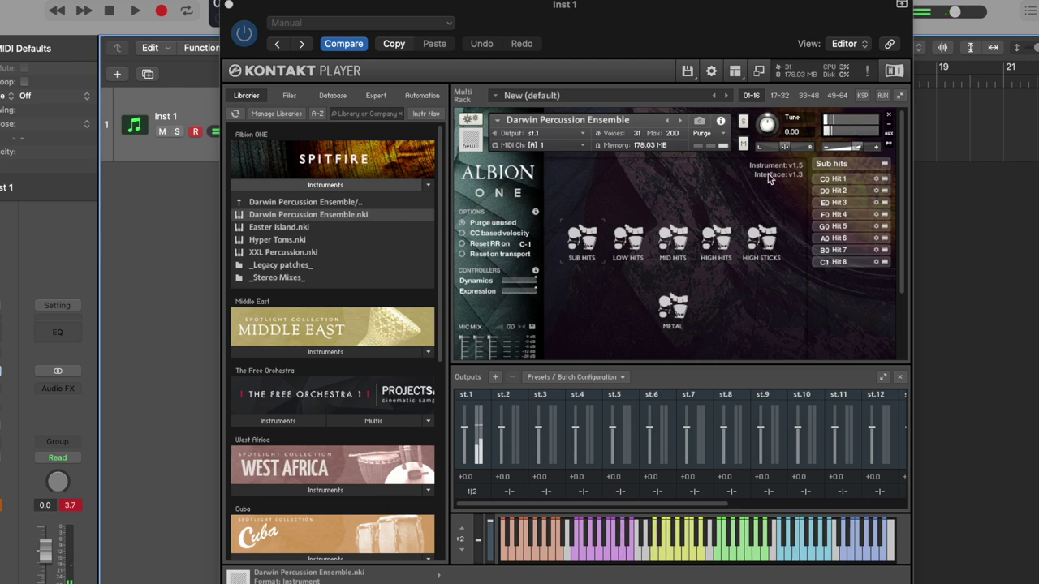
- Audition the Low Hits, Mid Hits and High Hits groups of the Darwin Percussion Ensemble and review their key mappings
click(634, 252)
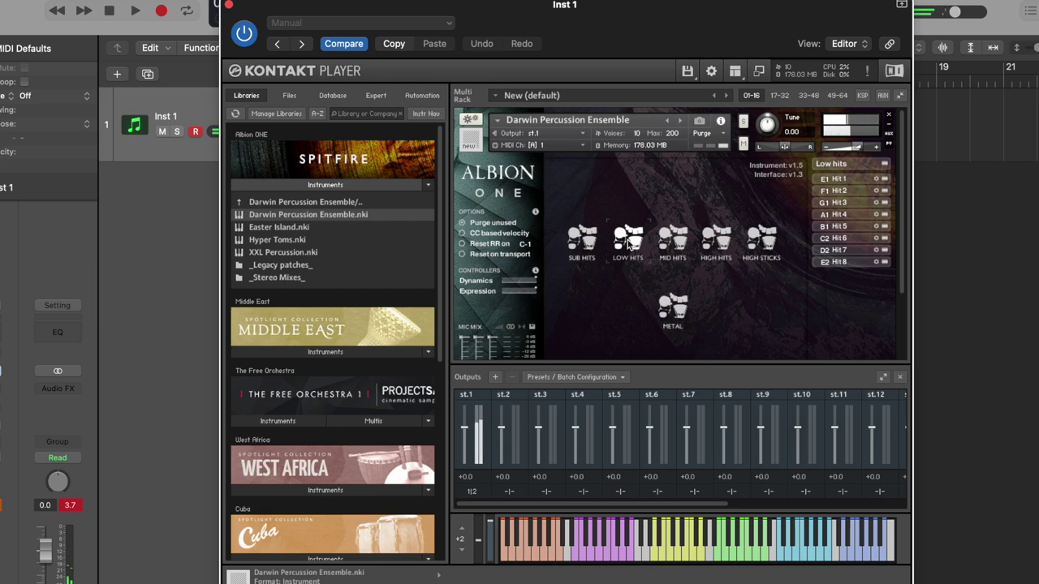
click(676, 242)
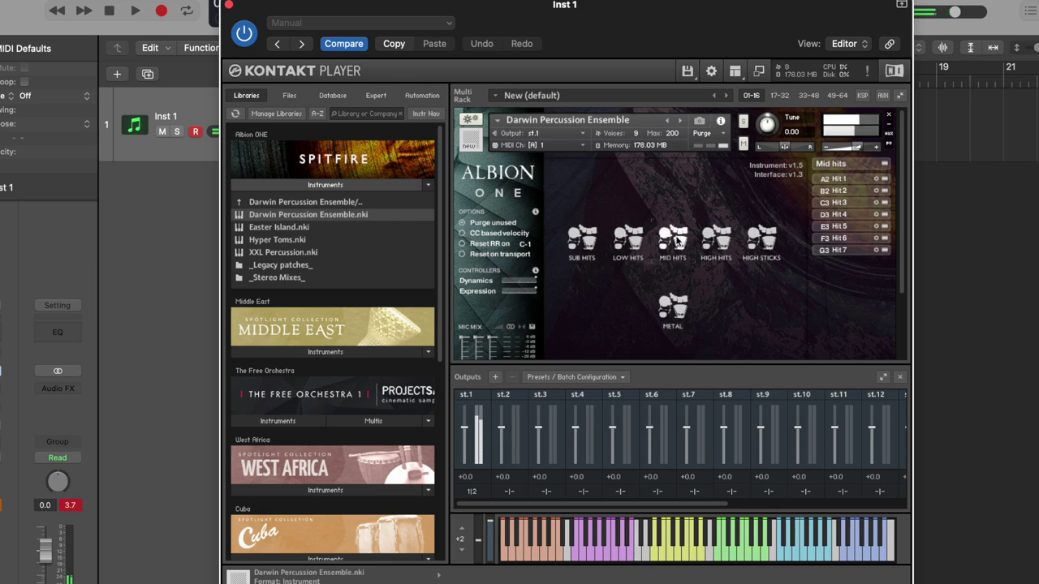
click(721, 243)
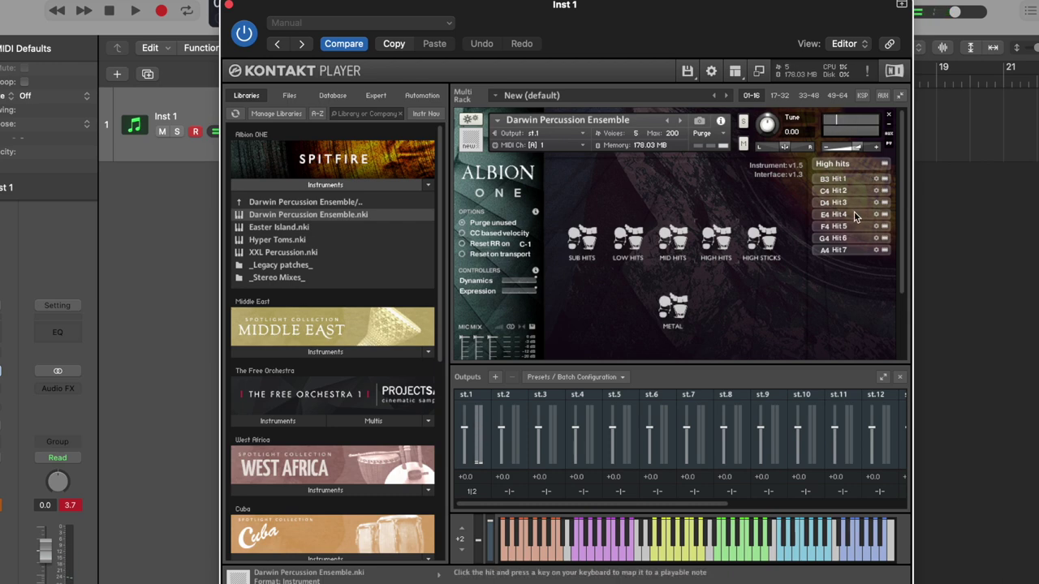
scroll(685, 292, down, 2)
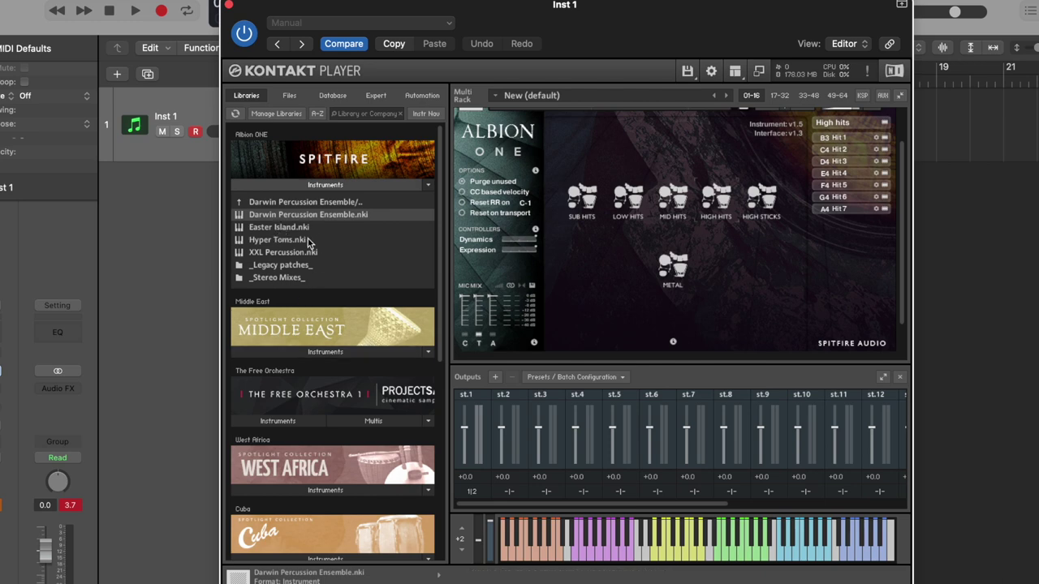
scroll(834, 179, up, 2)
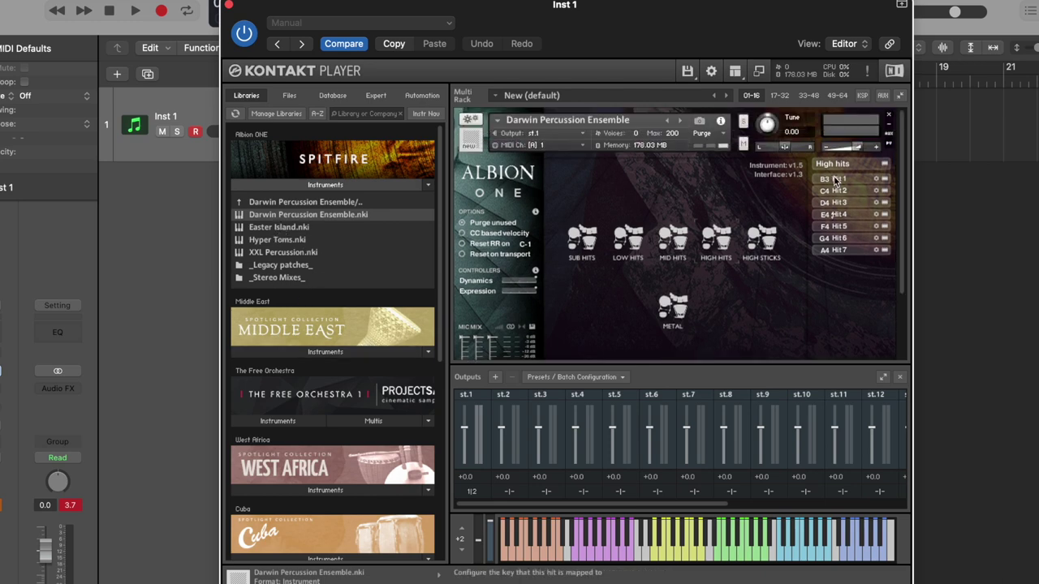
- Replace the Darwin Percussion Ensemble instrument with Hyper Toms.nki, without saving changes
click(888, 116)
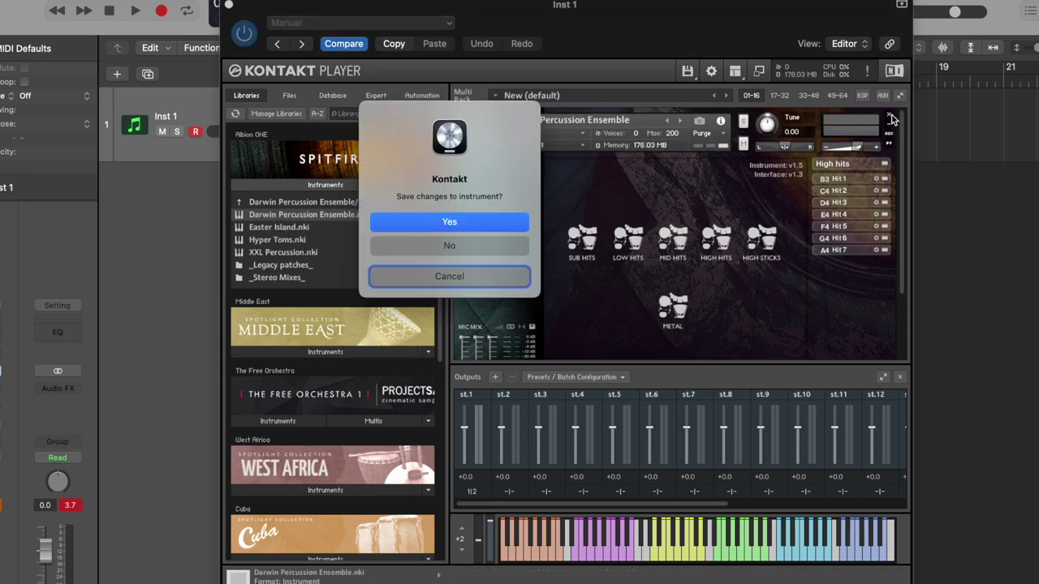
click(521, 248)
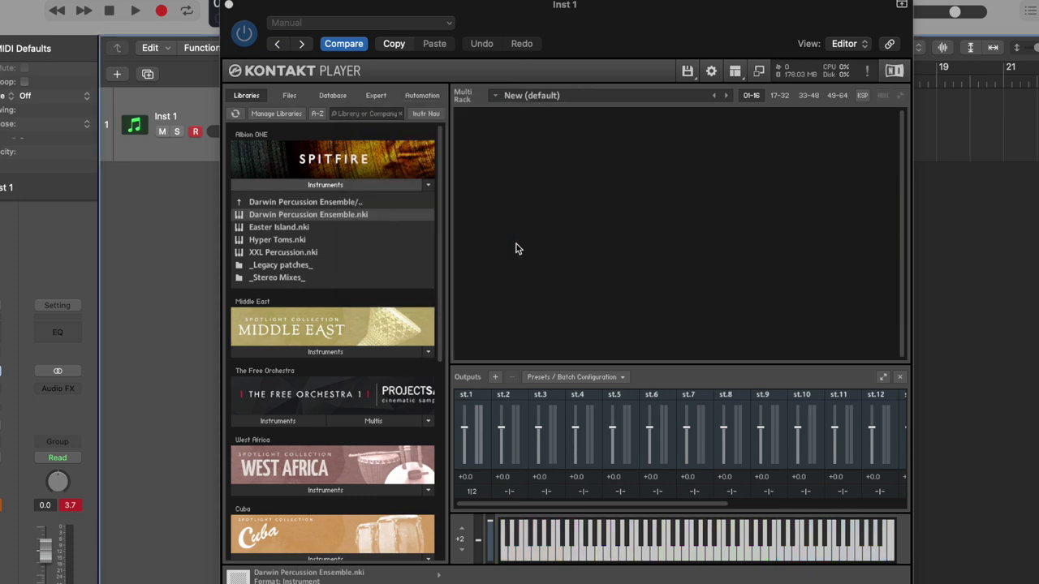
click(281, 243)
drag(300, 243, 679, 239)
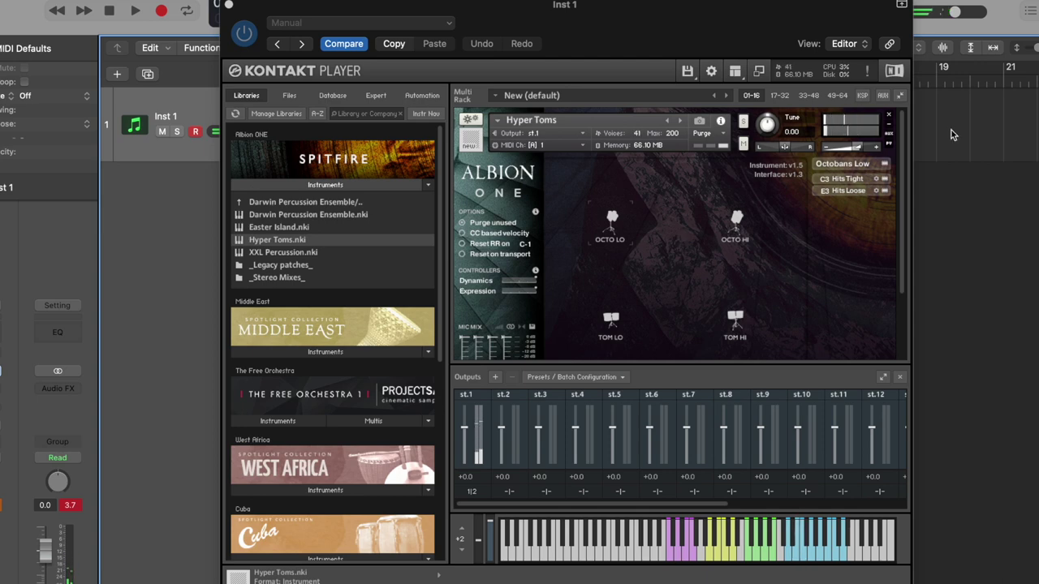
- Discard the Hell Trumpets instrument without saving, load Strings.nki from the Albion One Orchestra folder and show its detailed microphone and options view
click(294, 266)
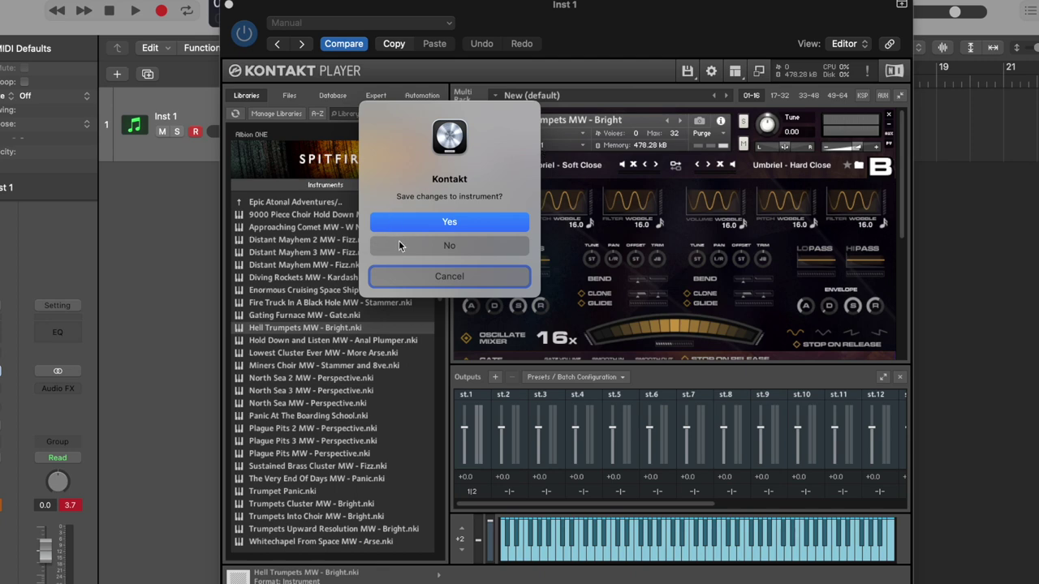
click(398, 243)
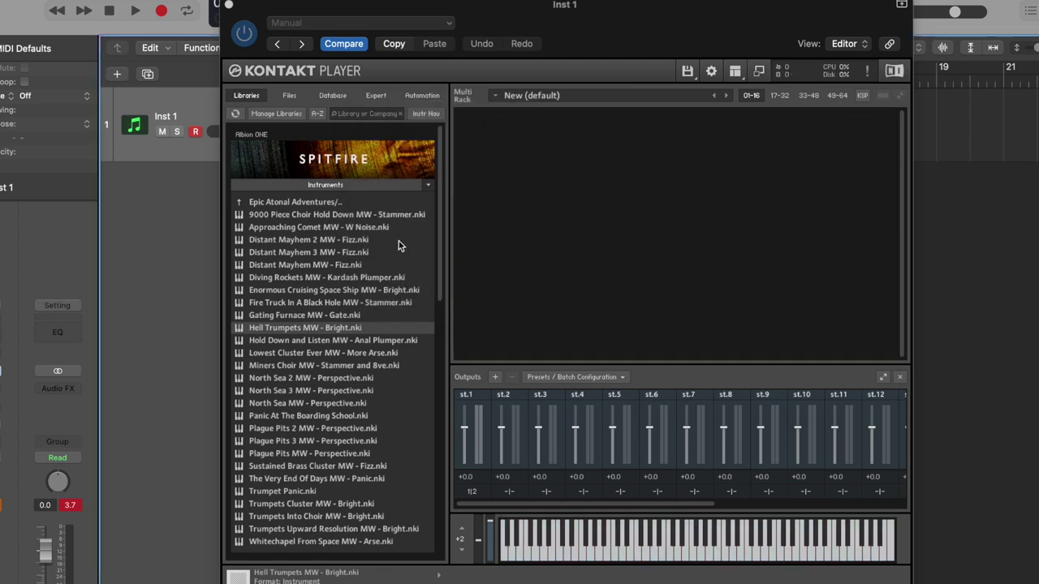
double_click(294, 202)
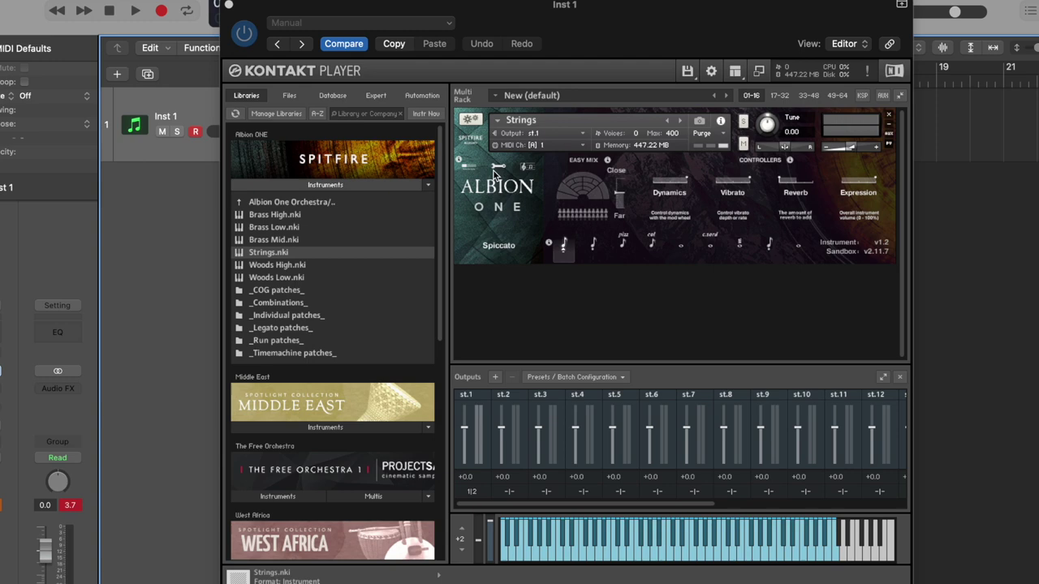
click(497, 167)
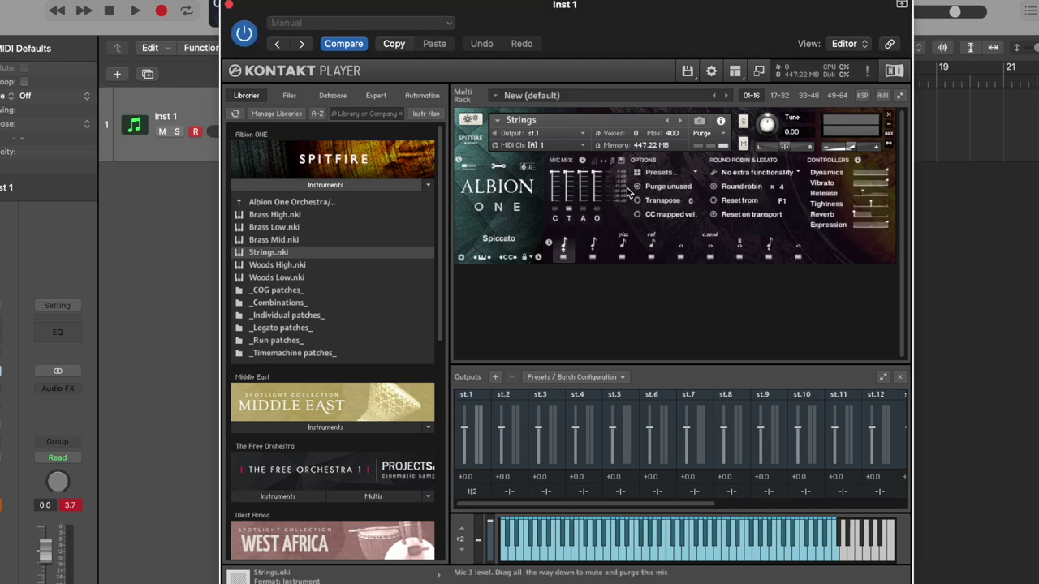
- Activate the A microphone of the Strings patch, and purge and reload the Long articulation
click(585, 211)
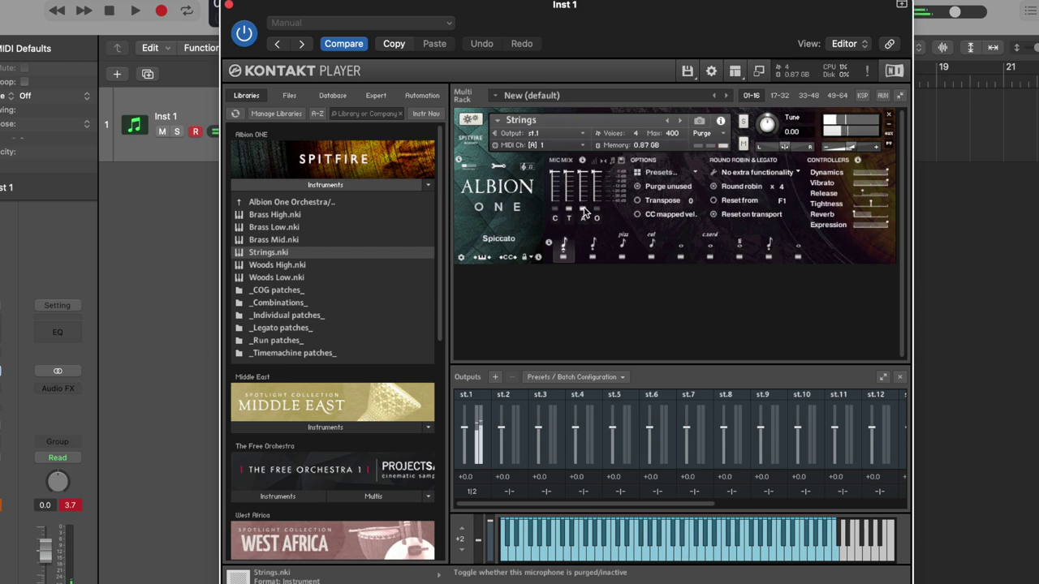
click(684, 260)
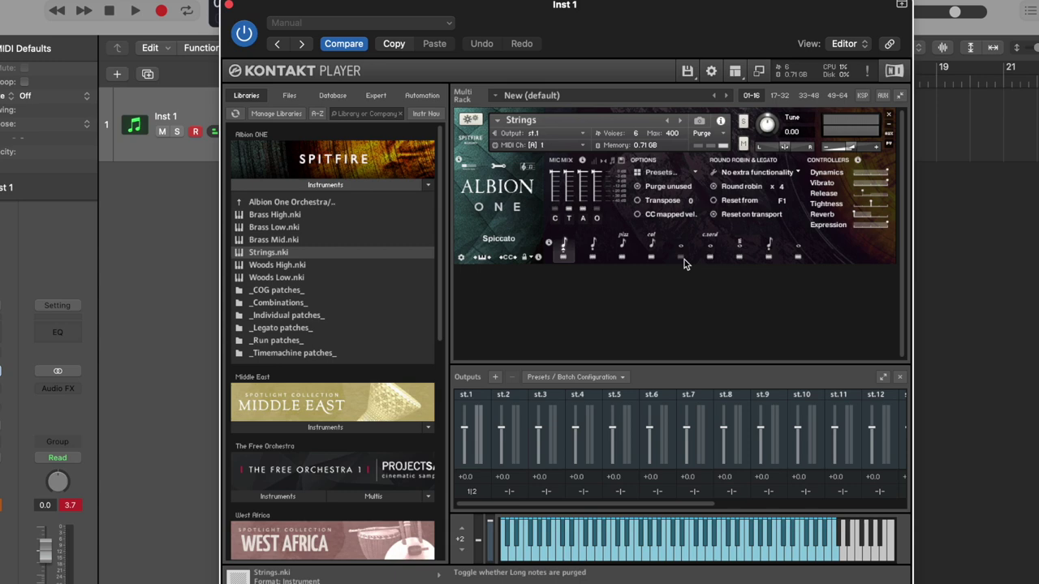
click(683, 260)
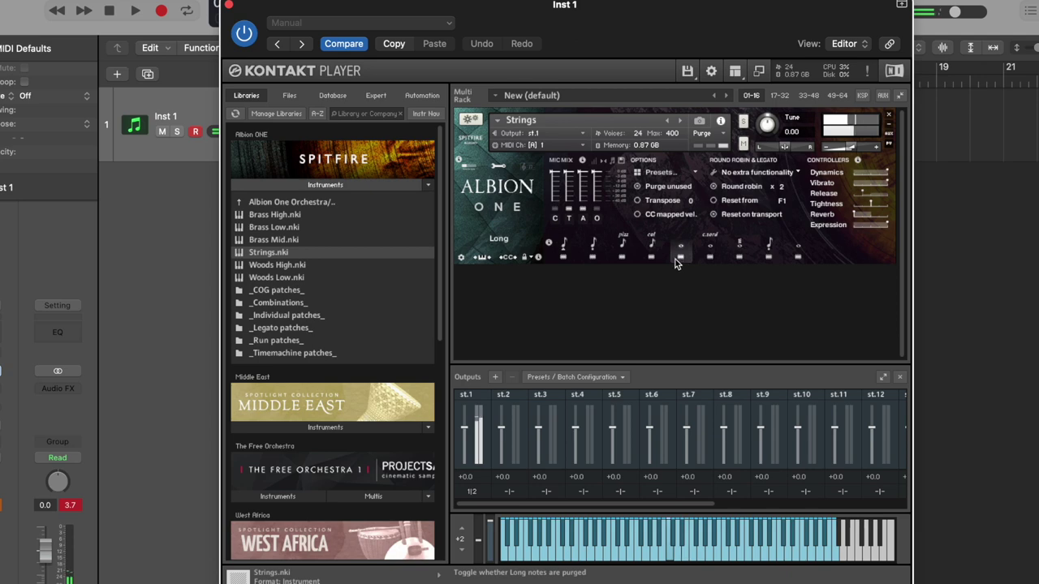
- Compare the Strings microphones by switching the C, A and O signals individually, leaving all three active
click(556, 211)
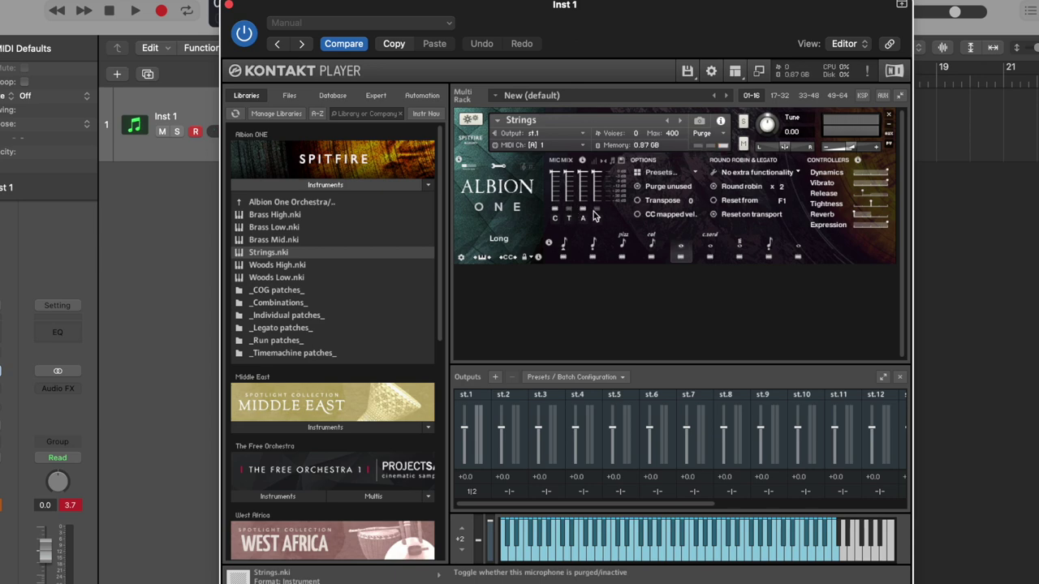
click(583, 210)
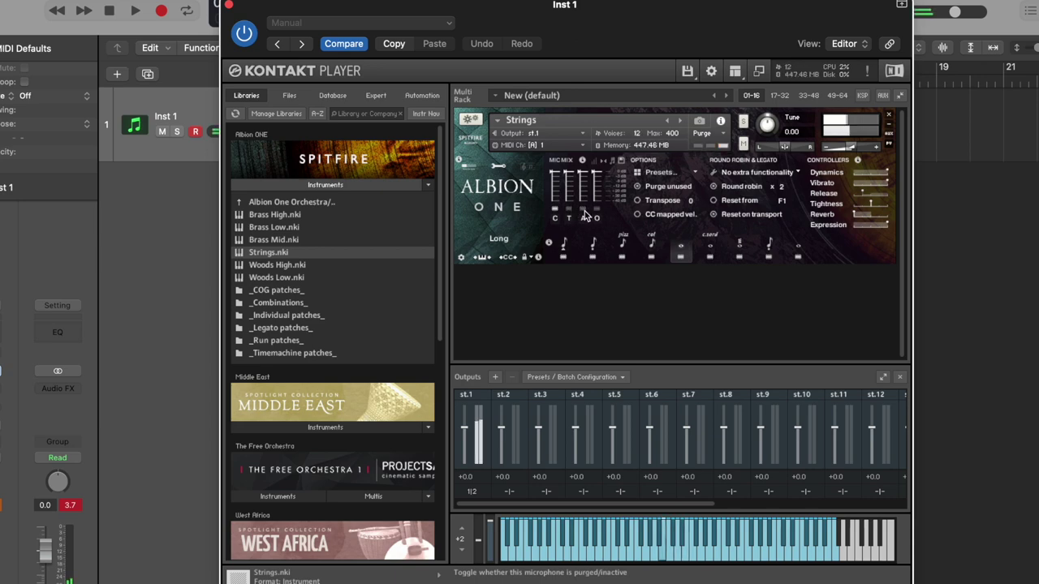
click(597, 210)
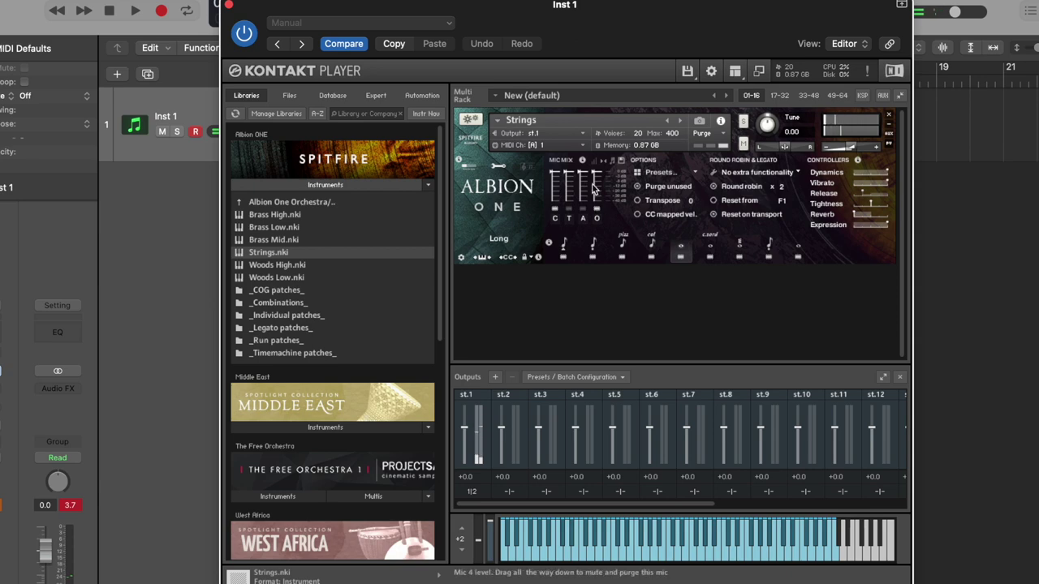
click(581, 210)
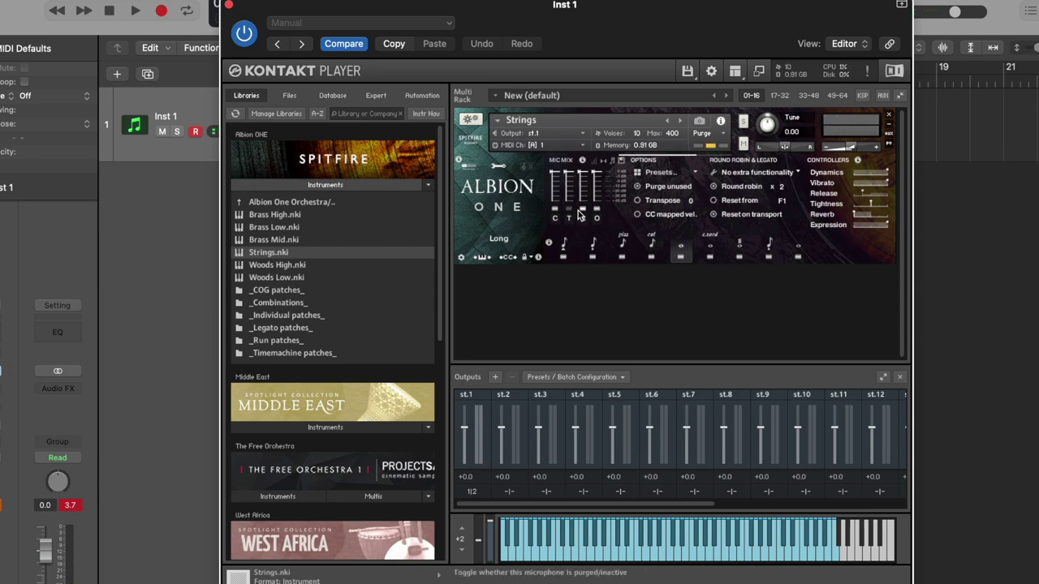
- Audition different mic mixes by lowering the C and O levels to mute them and restoring C, T, A and O to full level
drag(559, 180, 565, 211)
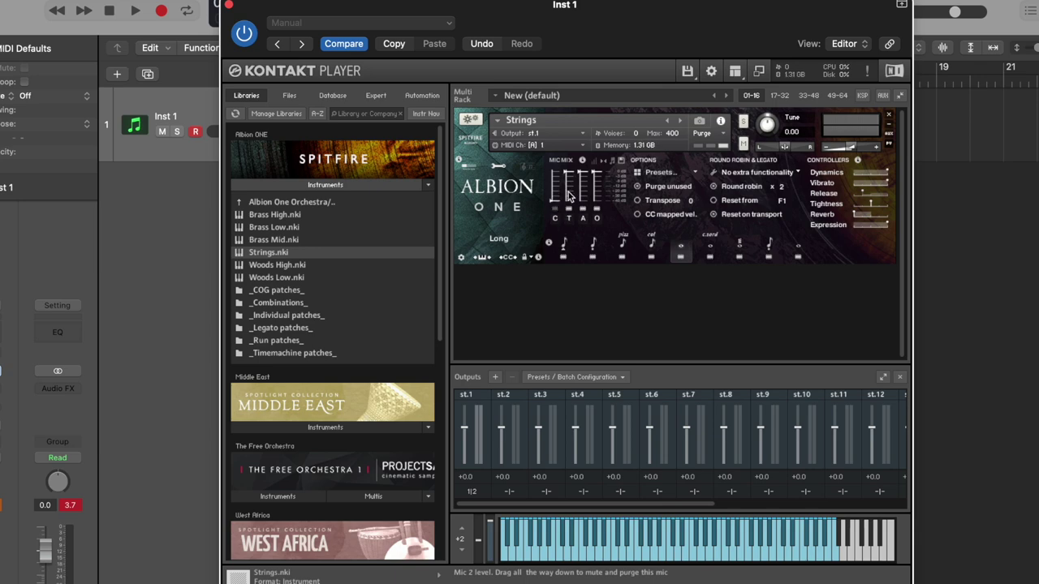
drag(597, 176, 598, 214)
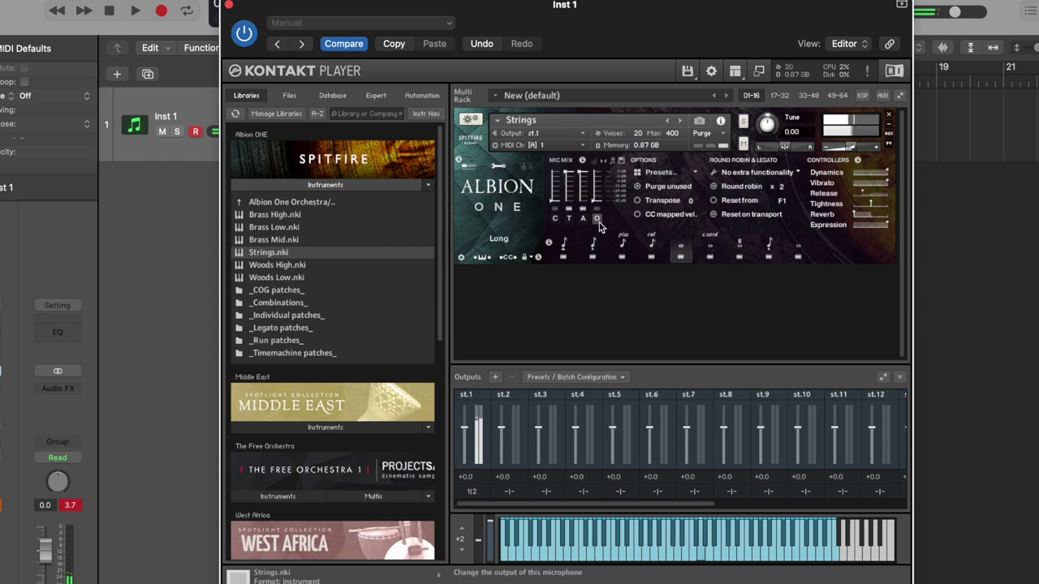
drag(568, 177, 581, 225)
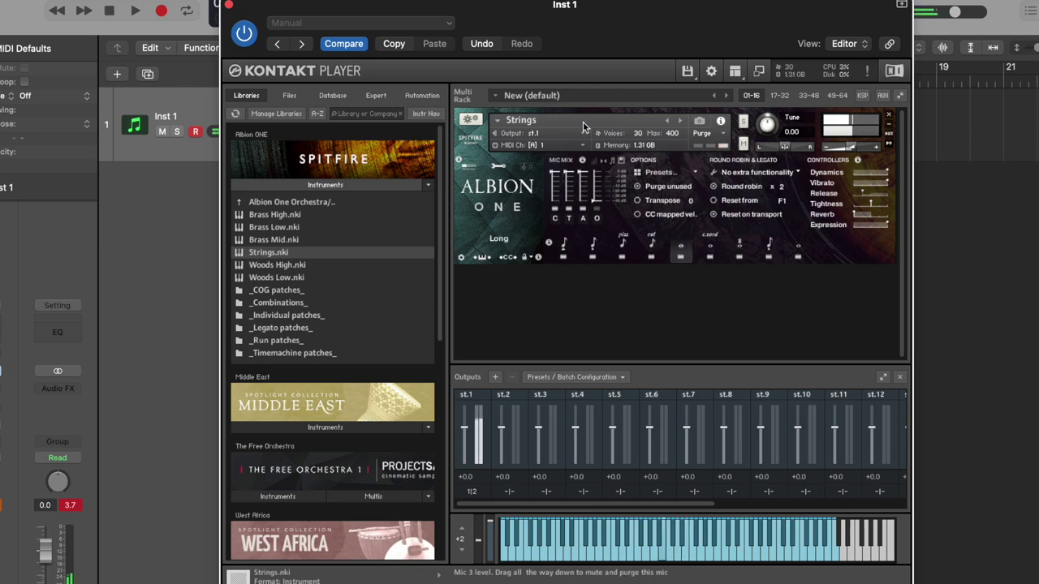
drag(598, 199, 598, 165)
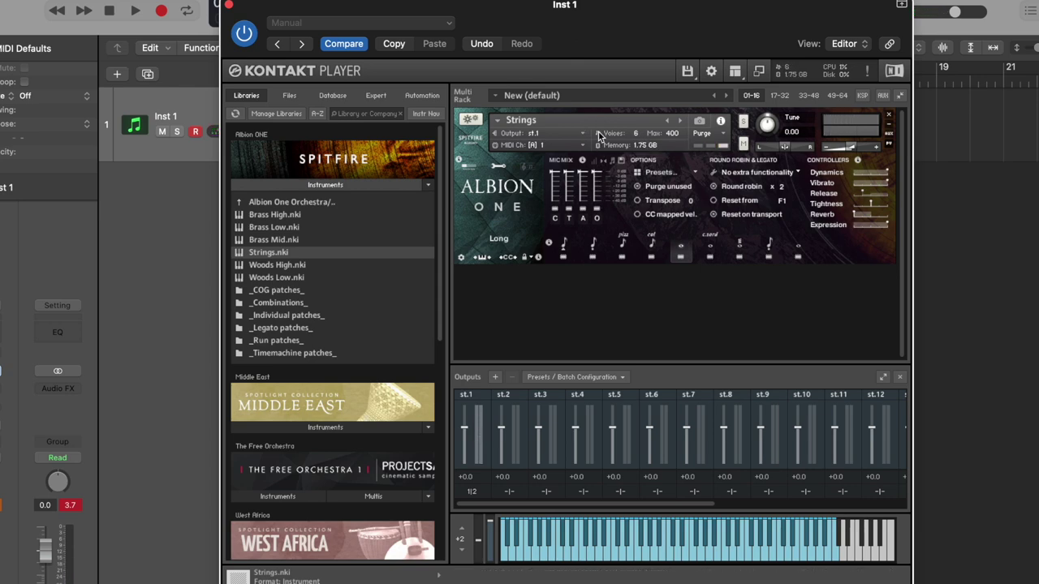